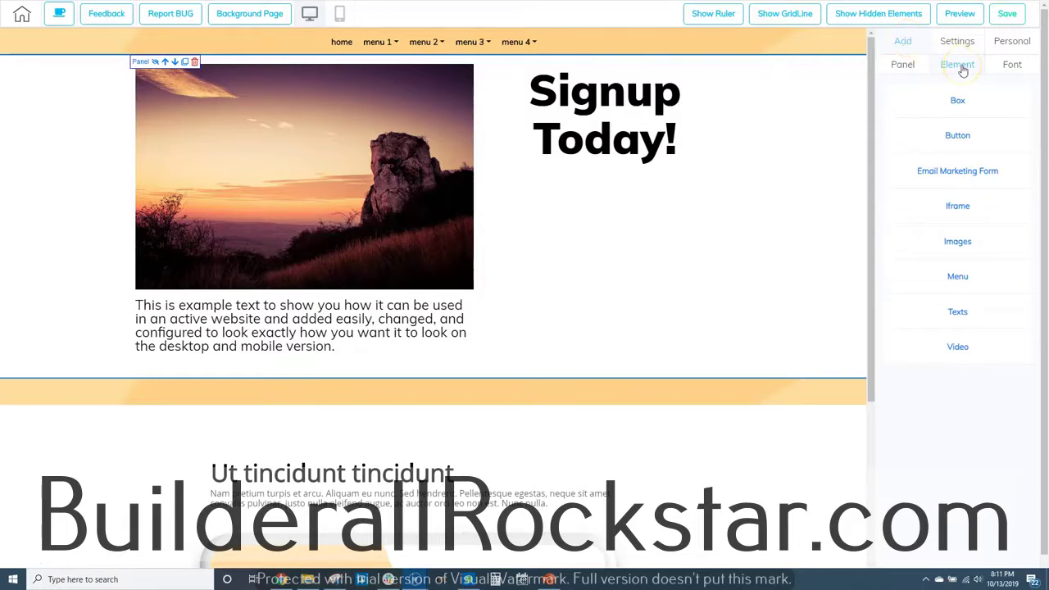
# Step: Add the email marketing form with the red REGISTER NOW button below the "Signup Today!" heading and link it to the Tuesday Test list
pyautogui.click(969, 172)
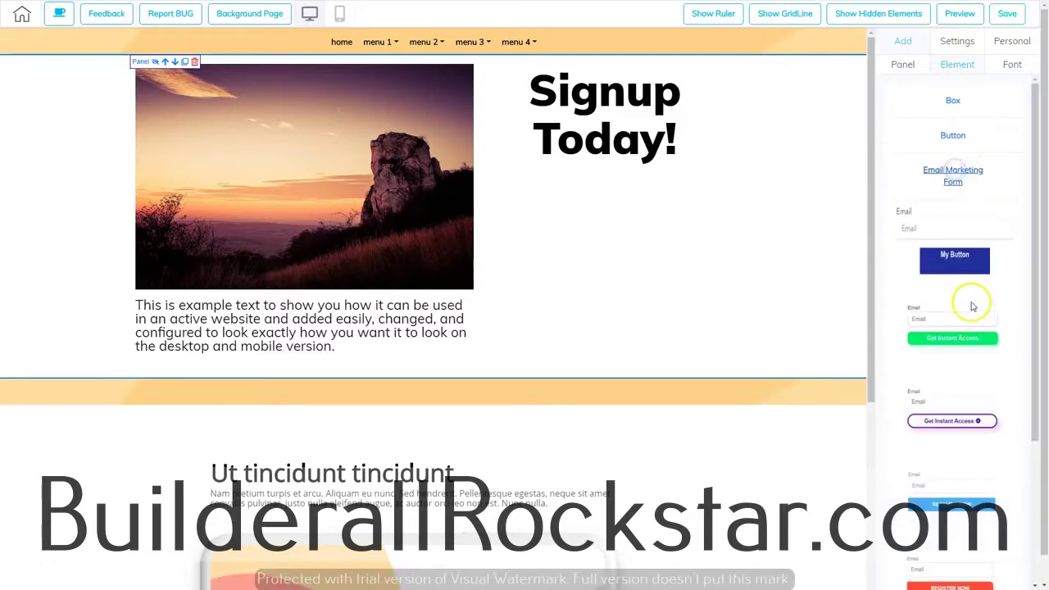
pyautogui.scroll(-3, 946, 345)
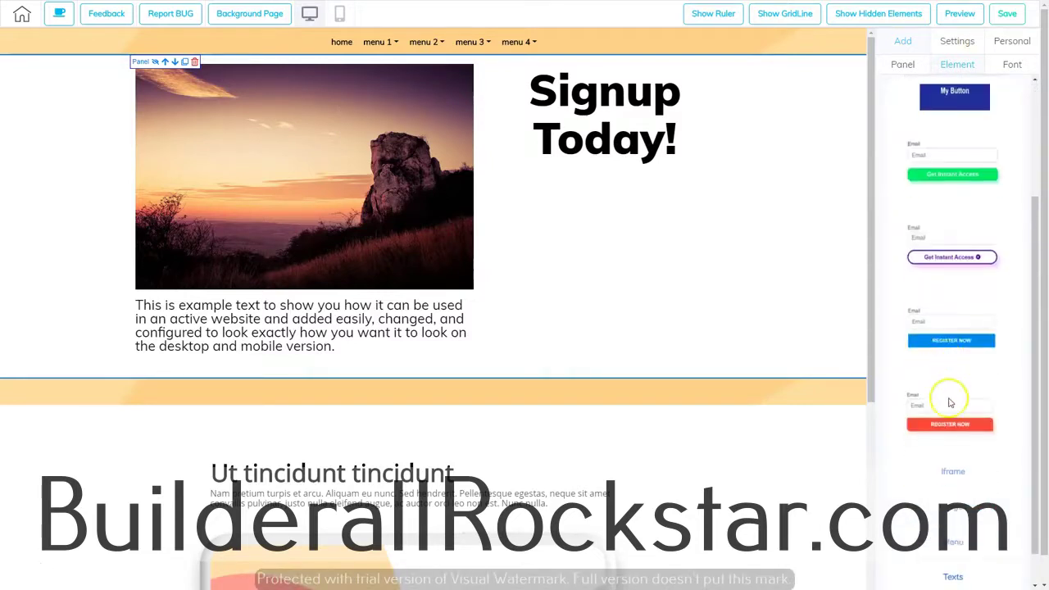
pyautogui.scroll(-1, 955, 418)
pyautogui.scroll(4, 957, 432)
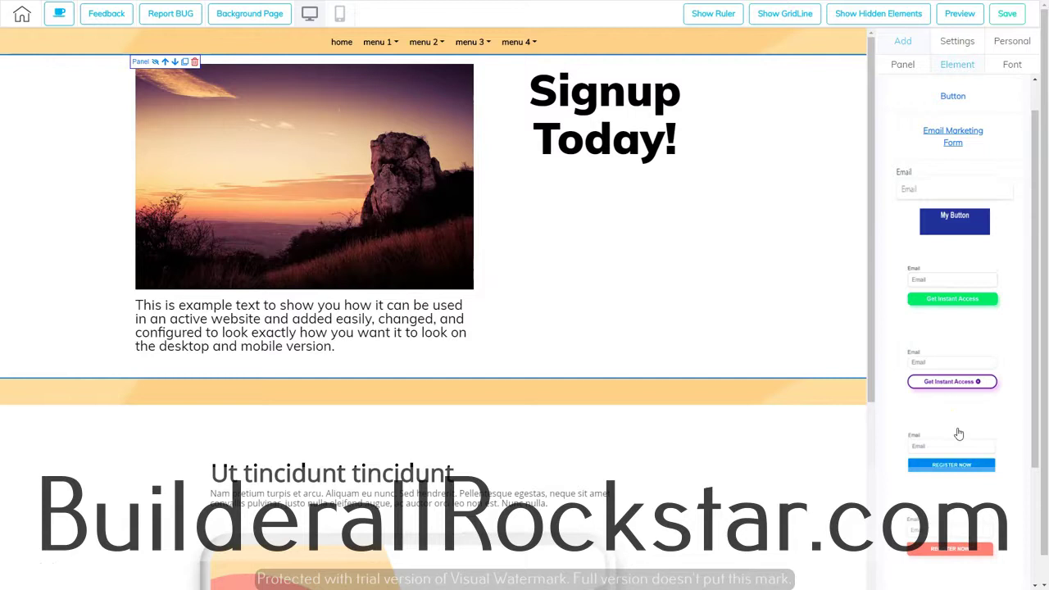
pyautogui.scroll(-4, 959, 432)
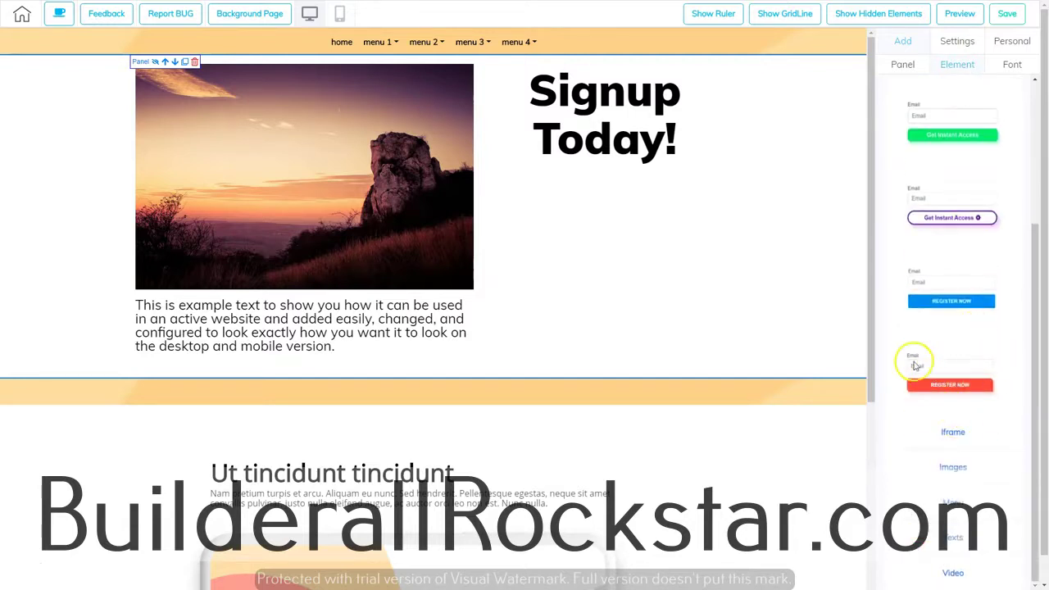
pyautogui.moveTo(966, 380); pyautogui.dragTo(692, 291)
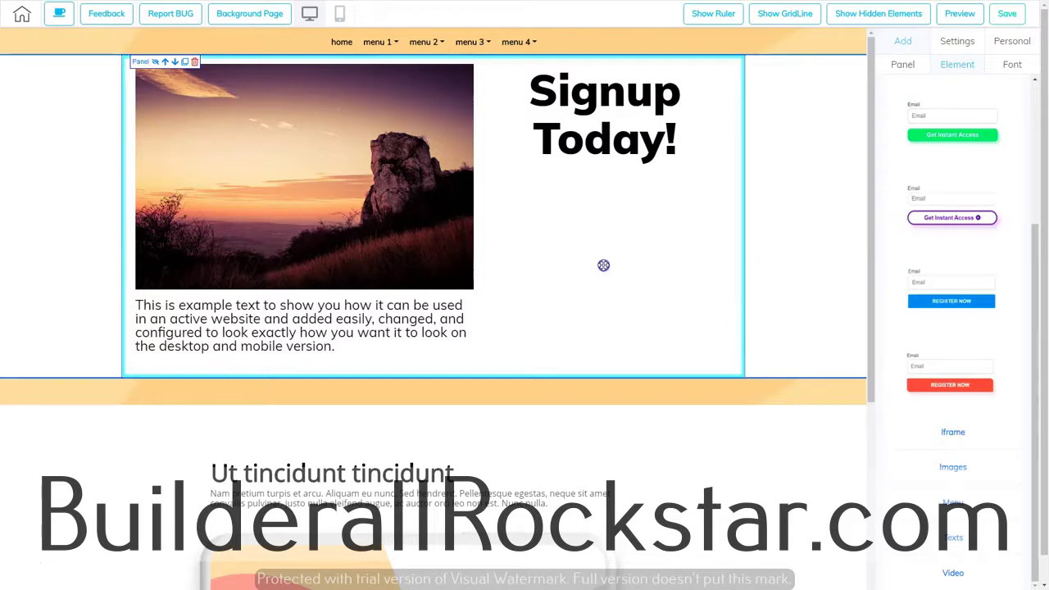
pyautogui.moveTo(595, 264); pyautogui.dragTo(595, 264)
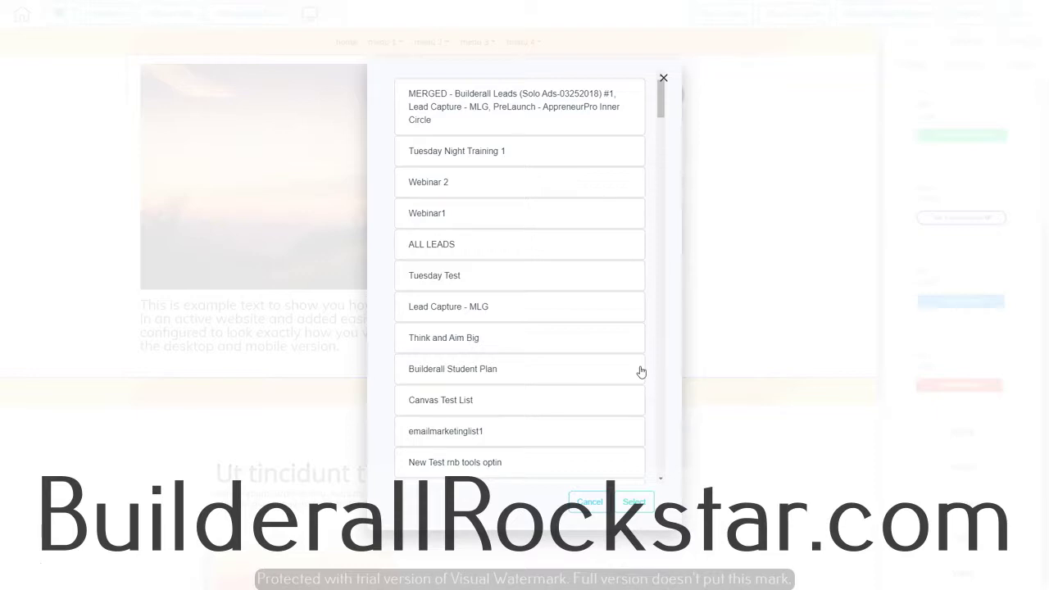
pyautogui.click(441, 279)
pyautogui.click(633, 502)
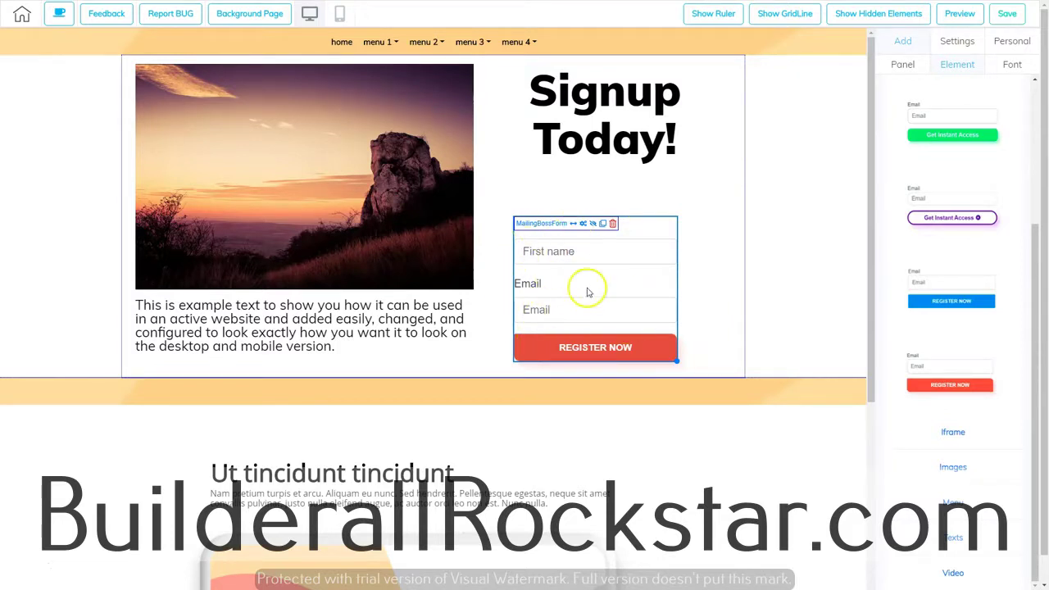
# Step: Move the signup form up directly beneath the "Signup Today!" heading and widen it to nearly the content area's edge
pyautogui.moveTo(586, 297); pyautogui.dragTo(574, 254)
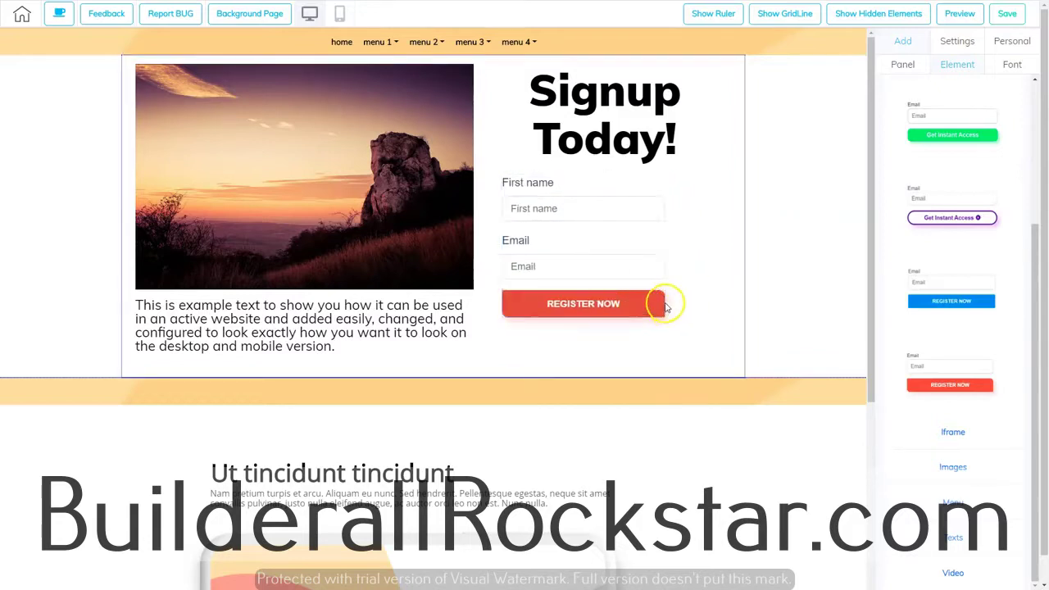
pyautogui.click(647, 281)
pyautogui.moveTo(663, 317); pyautogui.dragTo(728, 342)
pyautogui.click(657, 286)
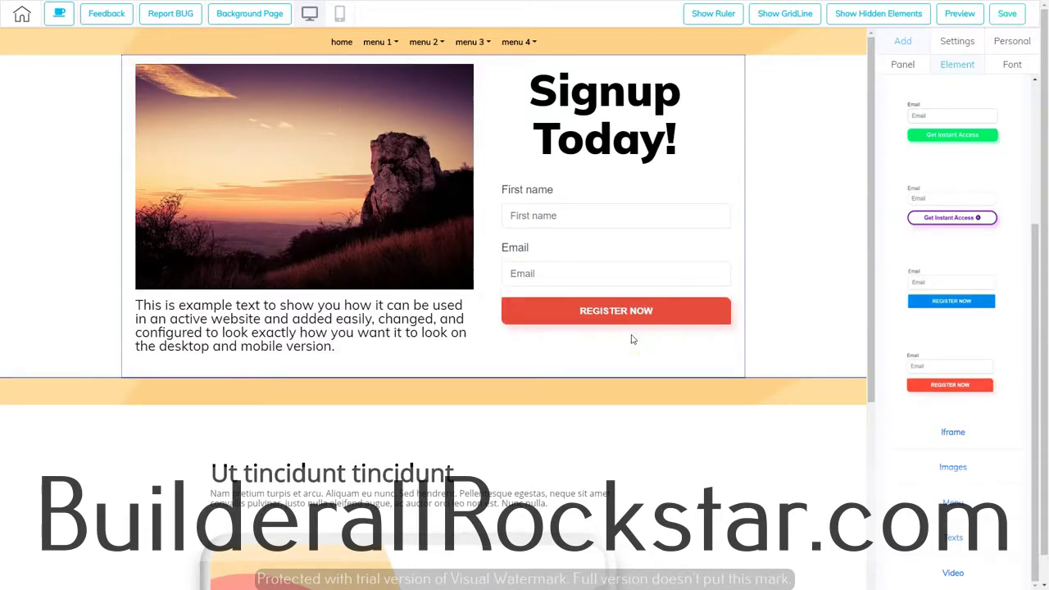
# Step: Turn off show-label in the form's general settings, and toggle show-placeholder off and on again
pyautogui.click(604, 271)
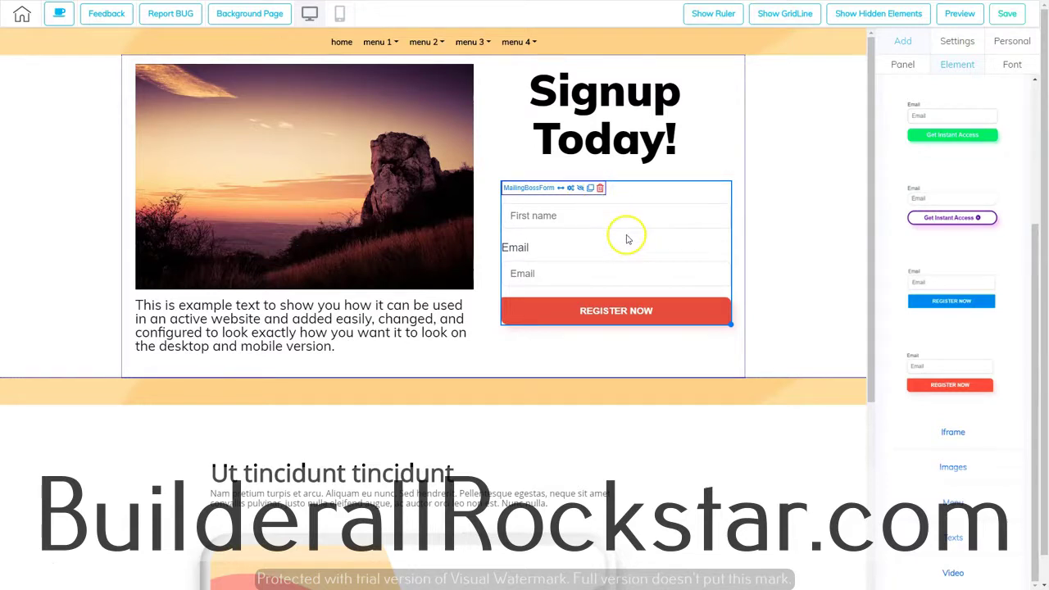
pyautogui.click(666, 248)
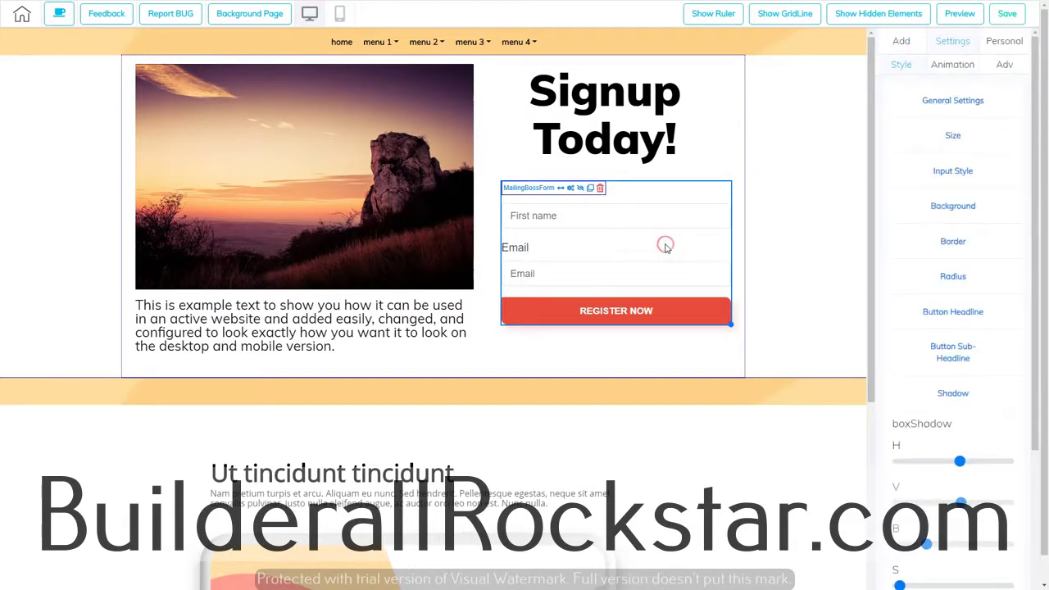
pyautogui.click(951, 102)
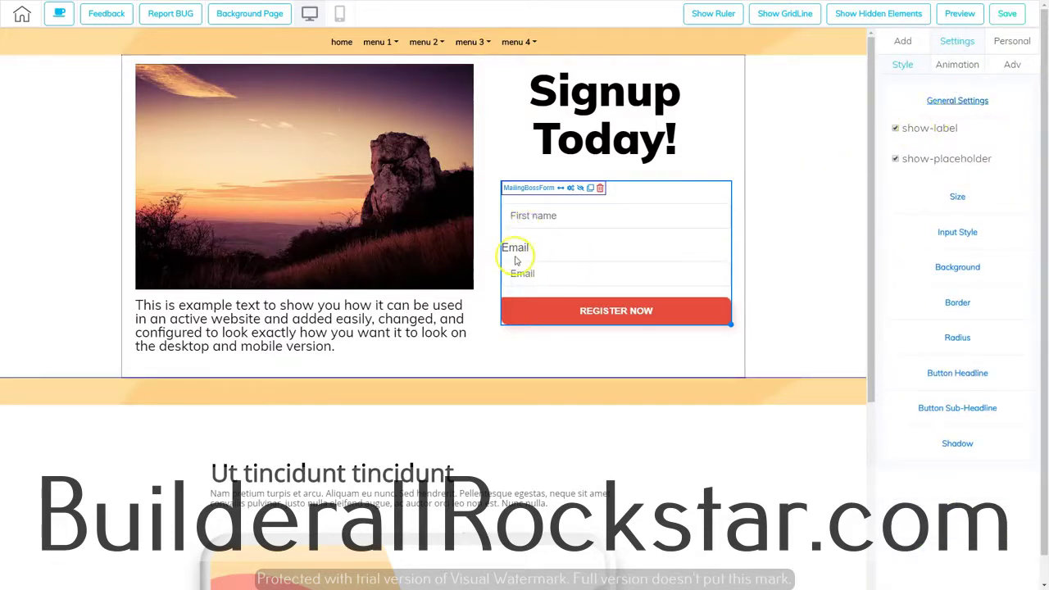
pyautogui.click(894, 129)
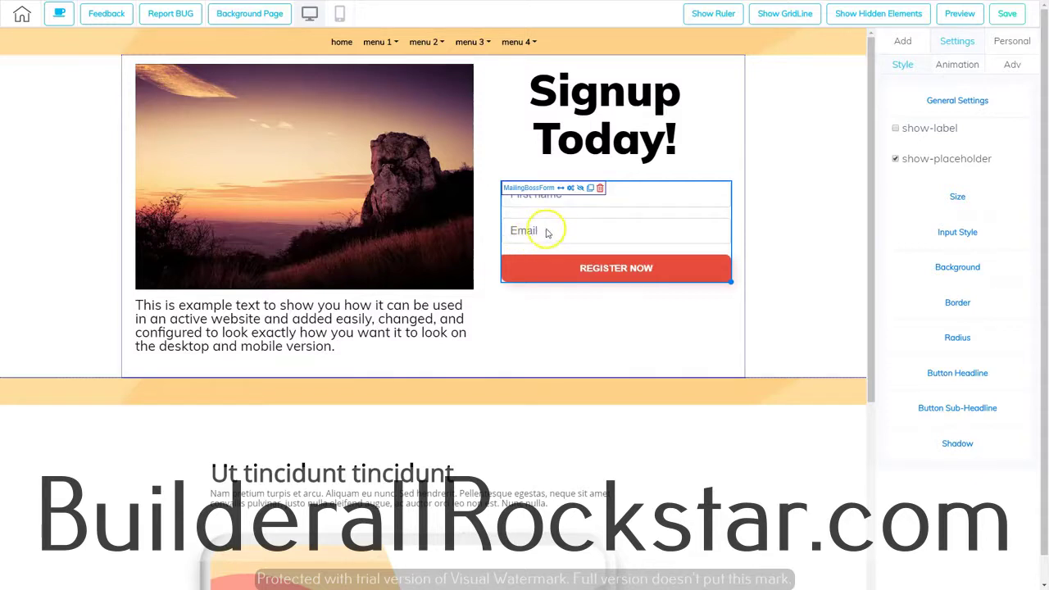
pyautogui.click(896, 159)
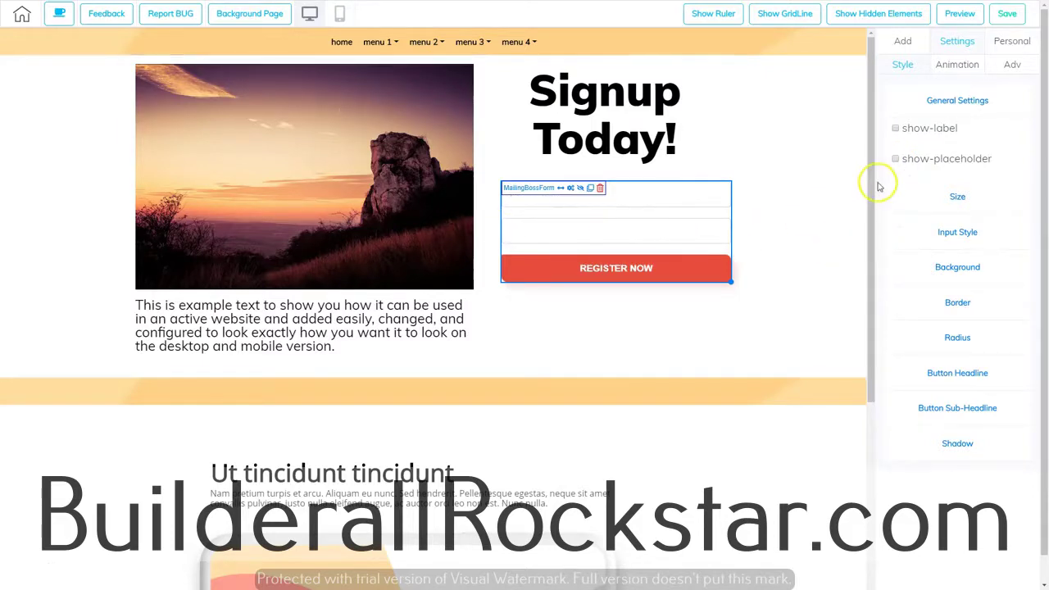
pyautogui.click(896, 160)
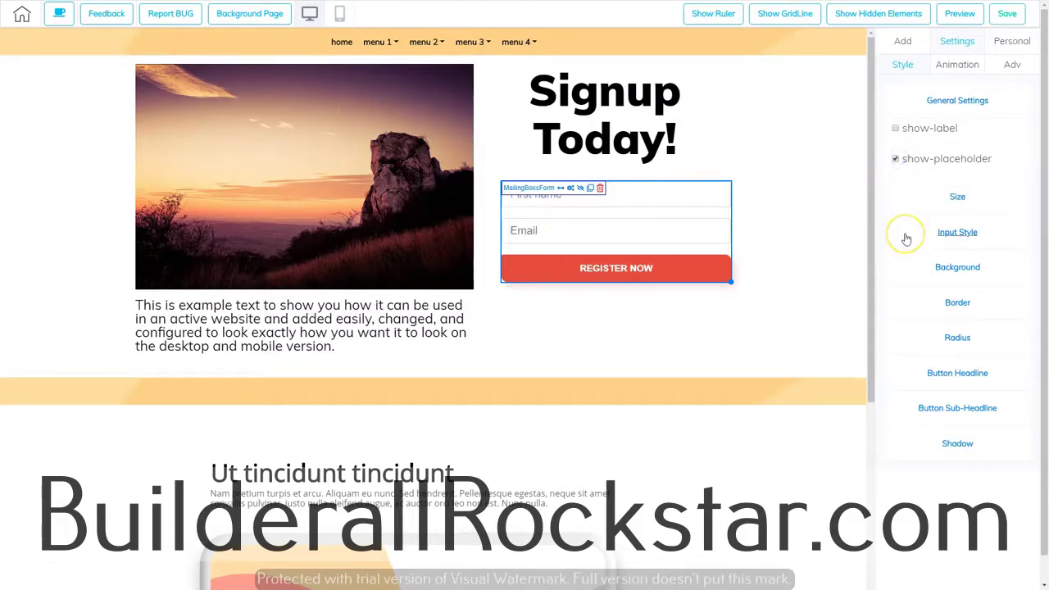
# Step: Try adjusting the width of the form's button in its size settings
pyautogui.click(955, 198)
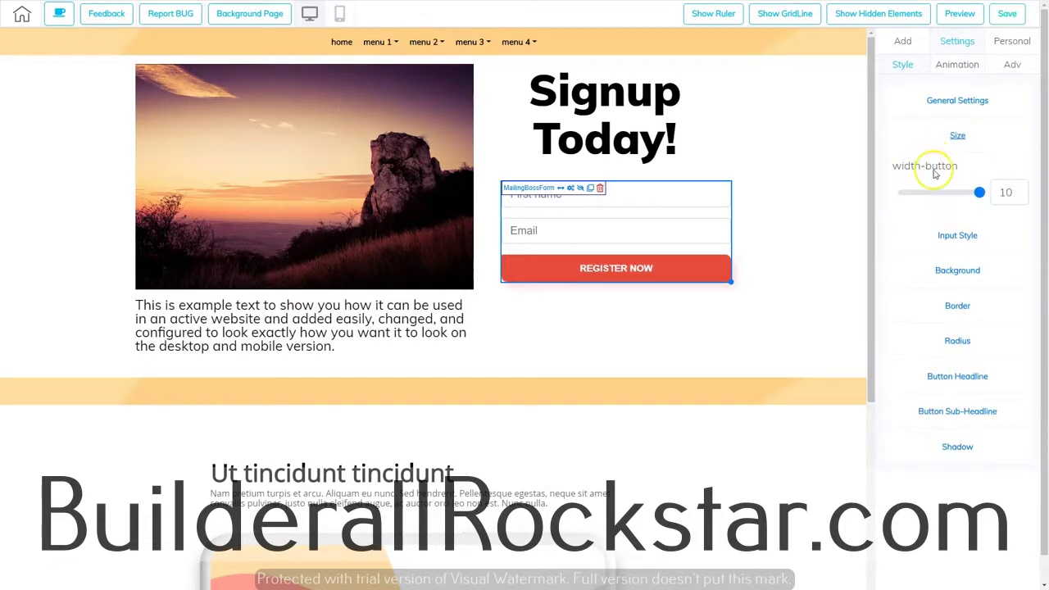
pyautogui.moveTo(980, 195)
pyautogui.mouseDown()
pyautogui.moveTo(935, 197)
pyautogui.moveTo(986, 186)
pyautogui.mouseUp()
# Step: In the form's input style, set the font size to 32 and the input height to 63
pyautogui.click(956, 235)
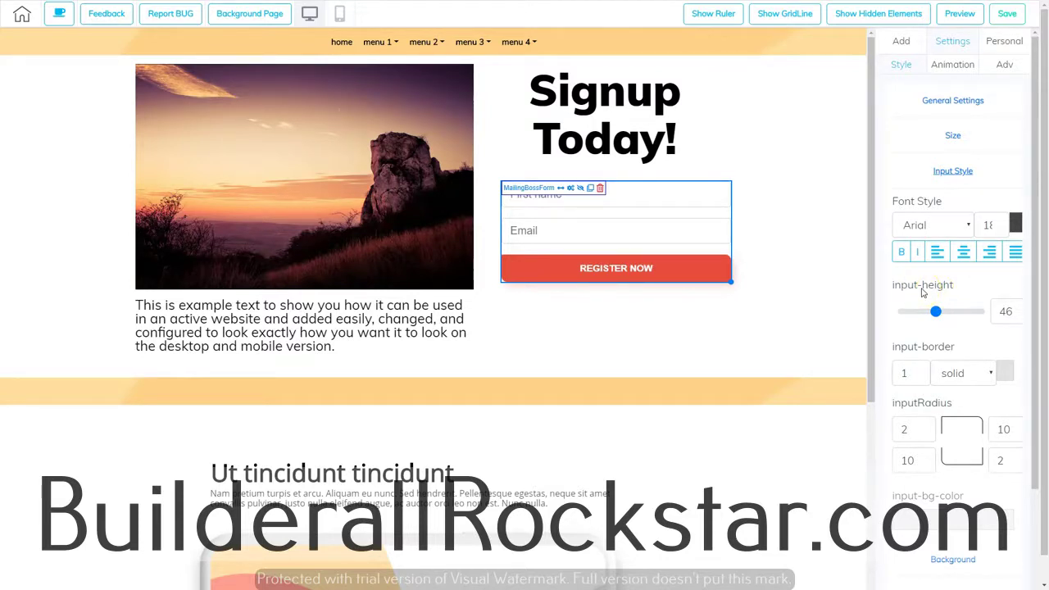
pyautogui.click(937, 253)
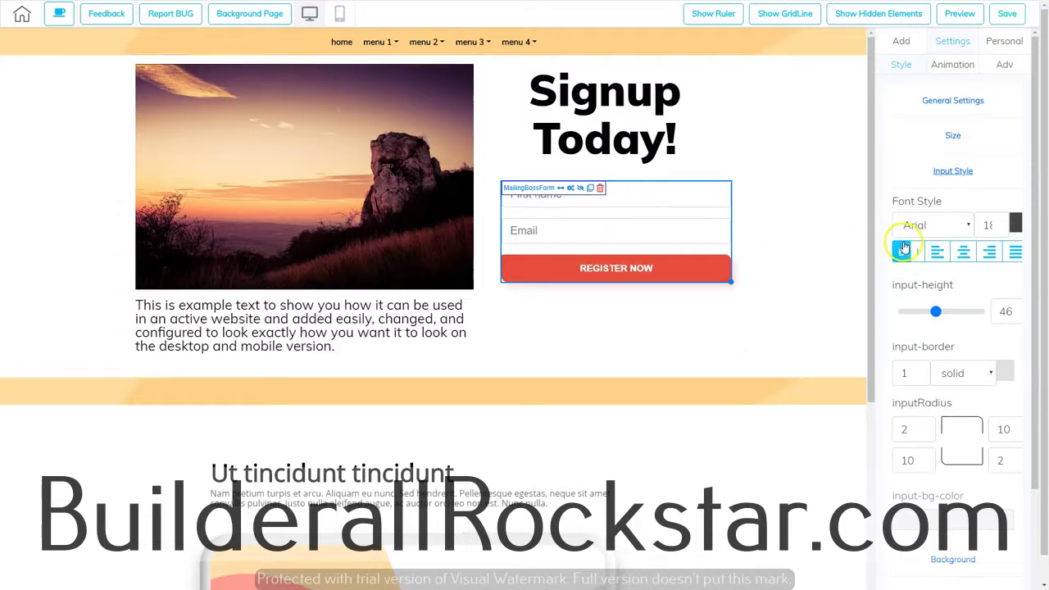
pyautogui.scroll(-1, 939, 265)
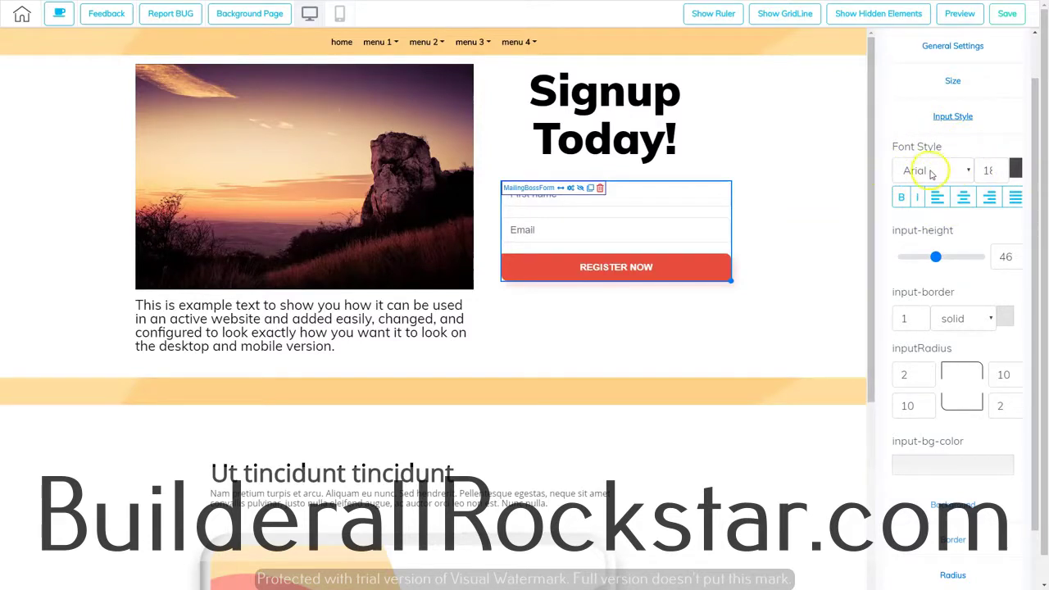
pyautogui.click(996, 168)
pyautogui.click(995, 167)
pyautogui.click(996, 167)
pyautogui.click(996, 168)
pyautogui.click(995, 168)
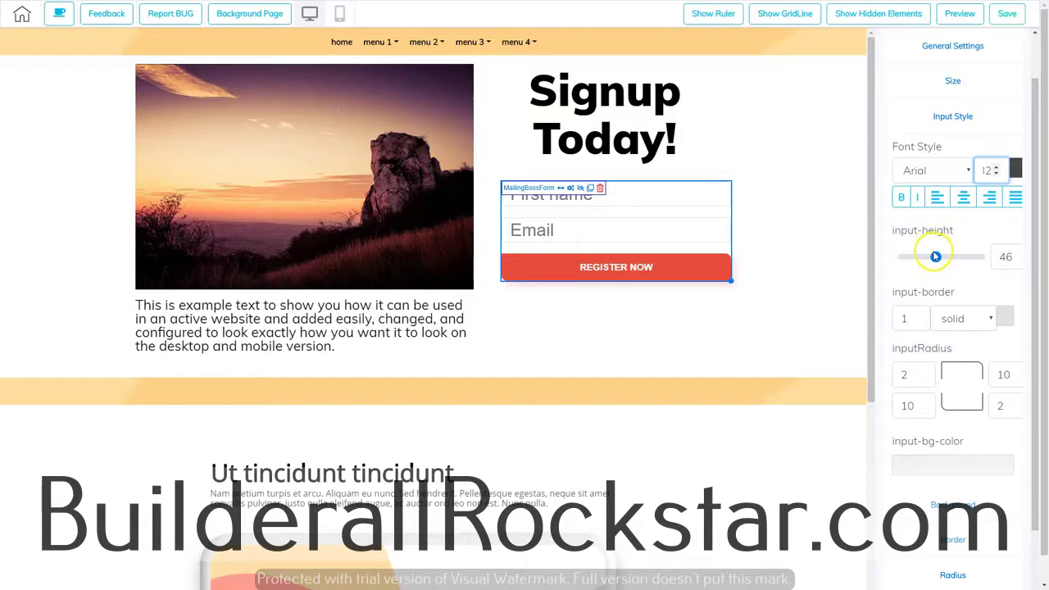
pyautogui.moveTo(936, 257); pyautogui.dragTo(949, 278)
# Step: Try different input border widths, raising it to 7, lowering it to 2 and ending on 5
pyautogui.scroll(-1, 942, 315)
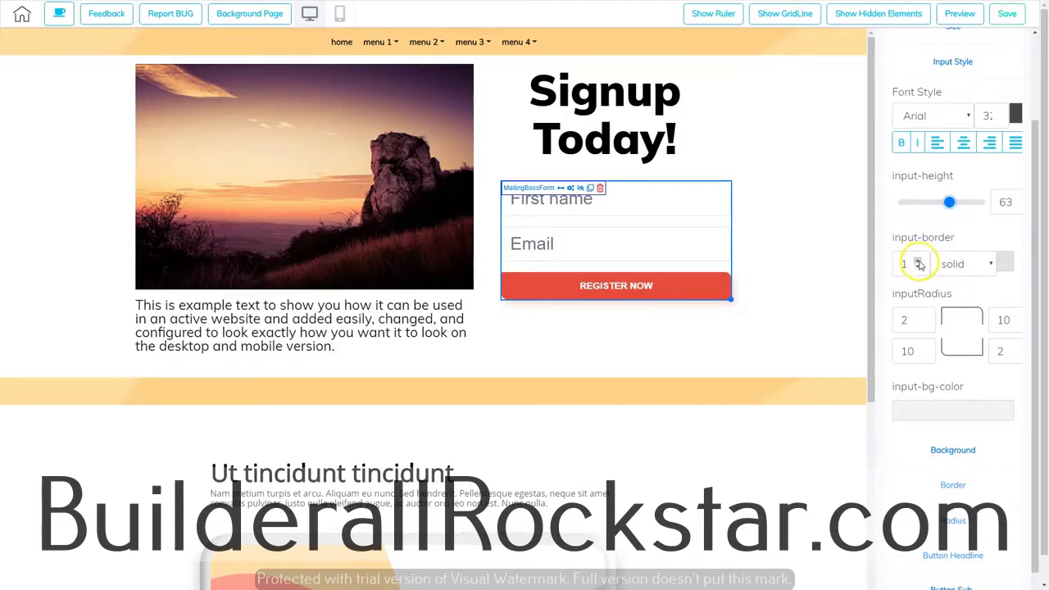
pyautogui.click(918, 261)
pyautogui.click(917, 261)
pyautogui.click(918, 261)
pyautogui.click(918, 260)
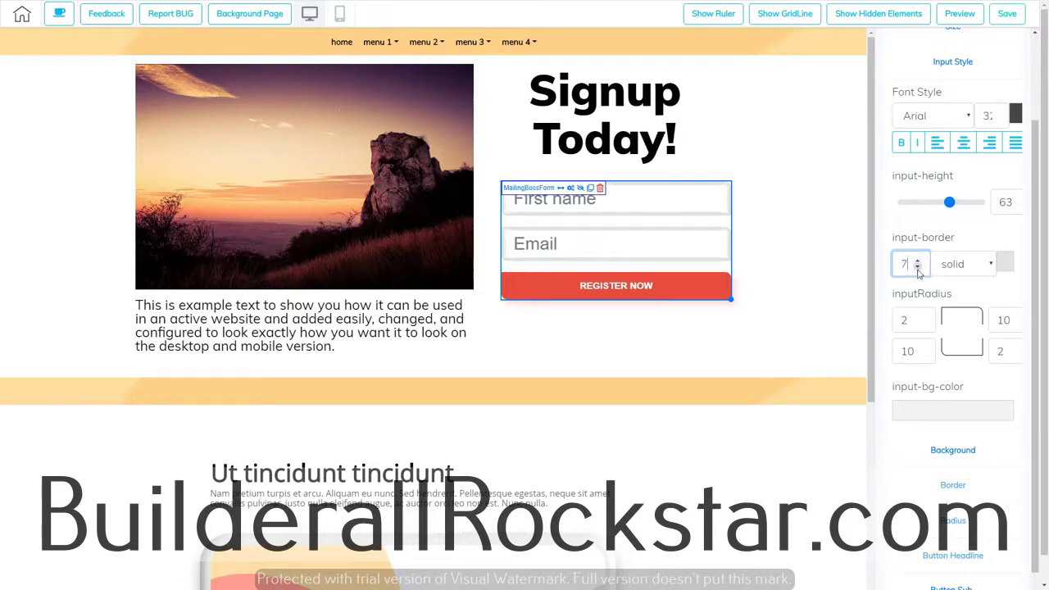
pyautogui.click(918, 268)
pyautogui.click(918, 268)
pyautogui.click(918, 268)
pyautogui.click(917, 268)
pyautogui.click(918, 268)
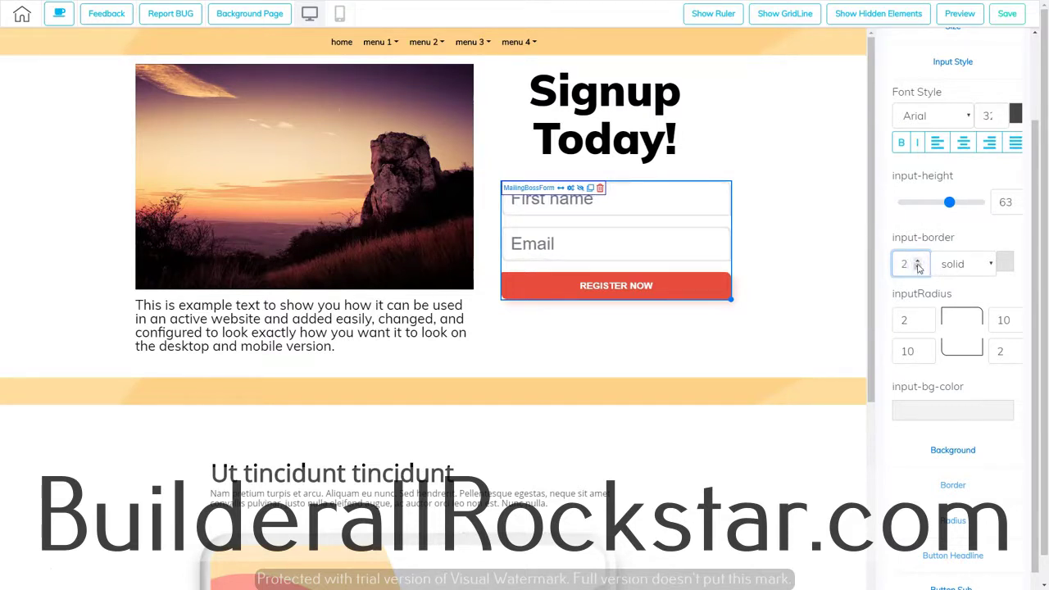
pyautogui.click(917, 260)
pyautogui.click(917, 260)
pyautogui.click(918, 261)
# Step: Try the dotted, dashed and double input border styles, and return the style to solid
pyautogui.click(965, 264)
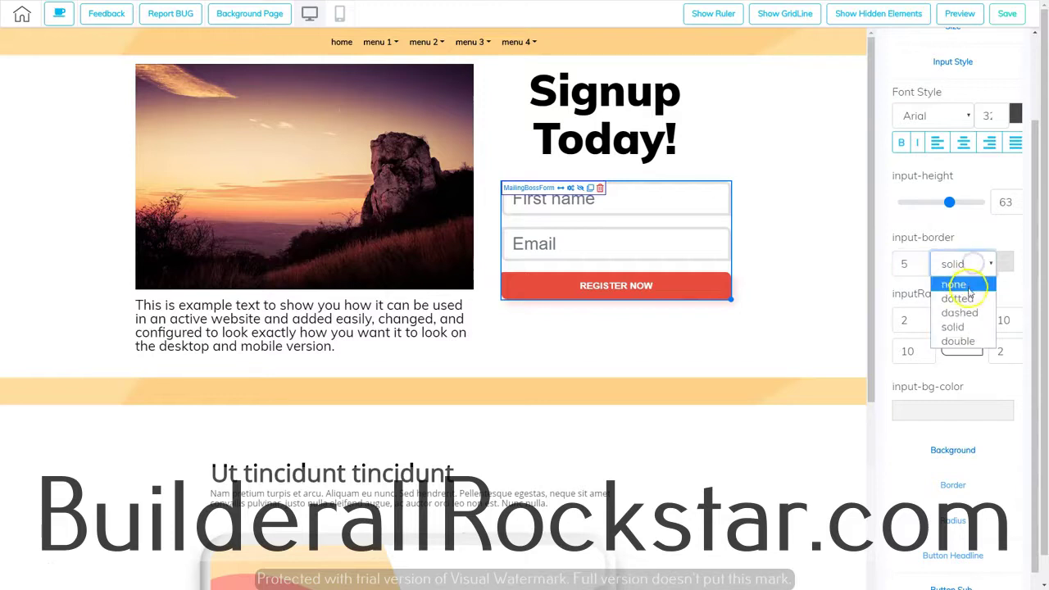
pyautogui.click(969, 299)
pyautogui.click(965, 264)
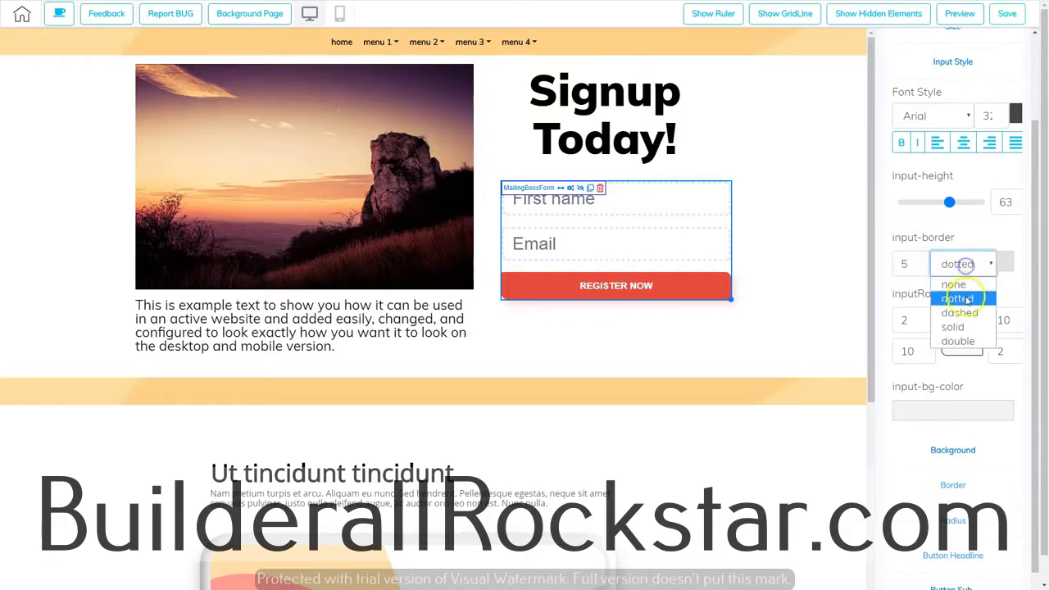
pyautogui.click(965, 309)
pyautogui.click(964, 264)
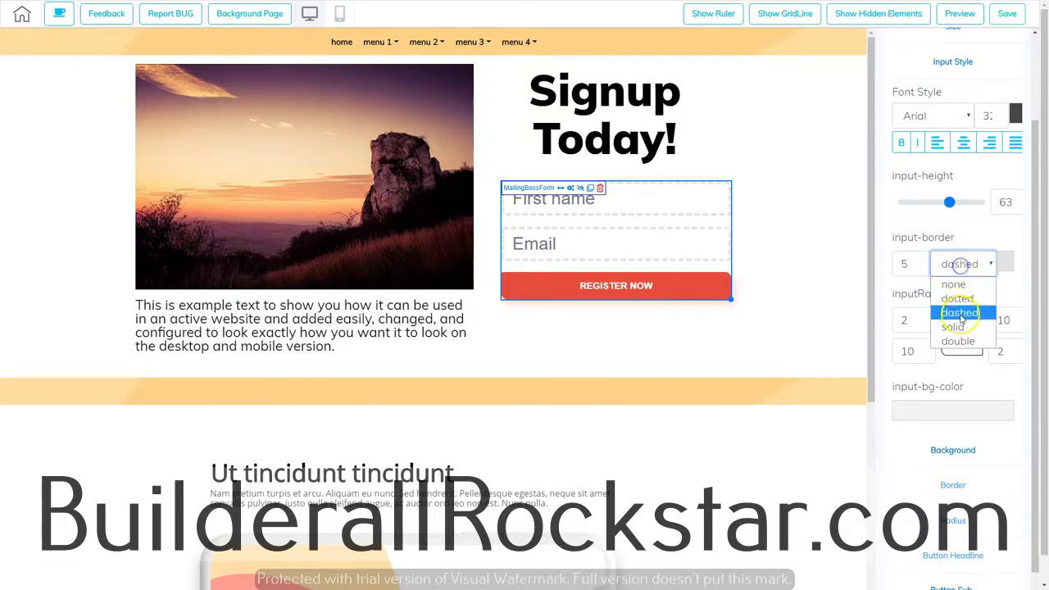
pyautogui.click(962, 339)
pyautogui.click(950, 264)
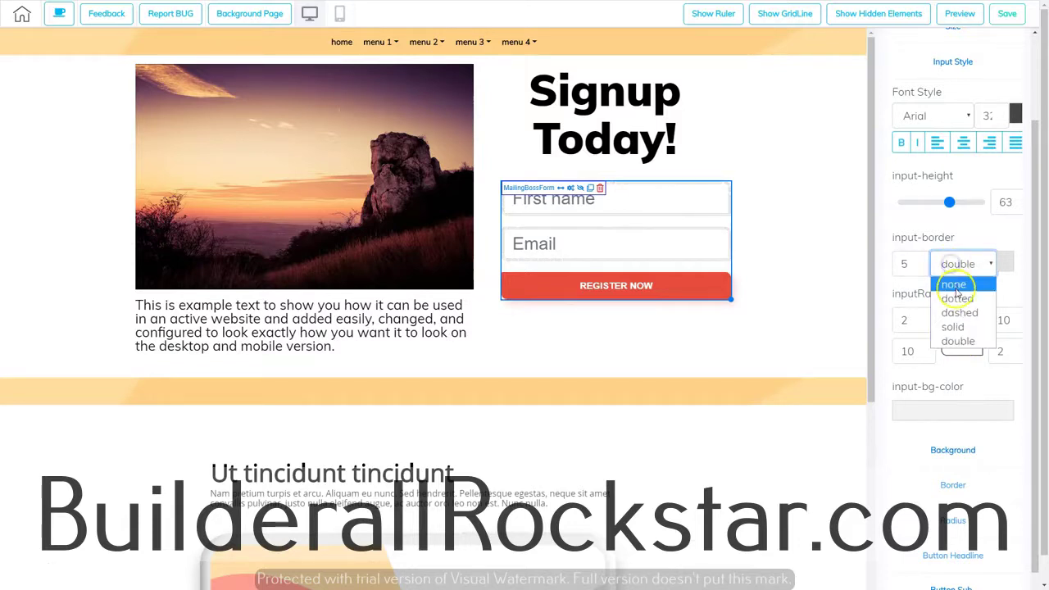
pyautogui.click(971, 329)
# Step: Reduce the input border width back to 1
pyautogui.click(918, 267)
pyautogui.click(918, 267)
pyautogui.click(917, 267)
pyautogui.click(917, 267)
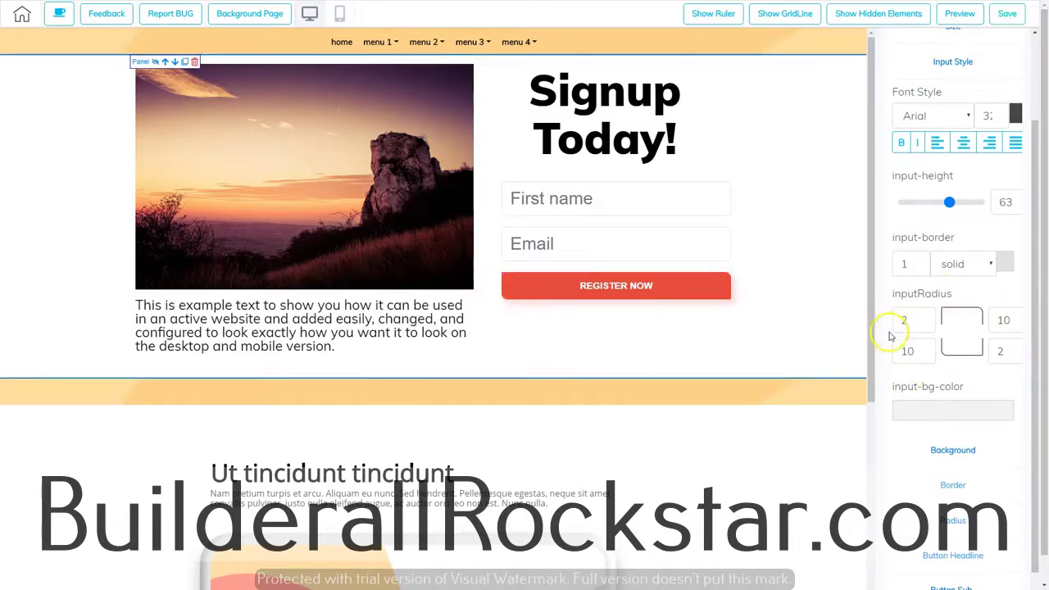
# Step: Round the form's input fields by setting all four input radius corners to 25
pyautogui.click(705, 287)
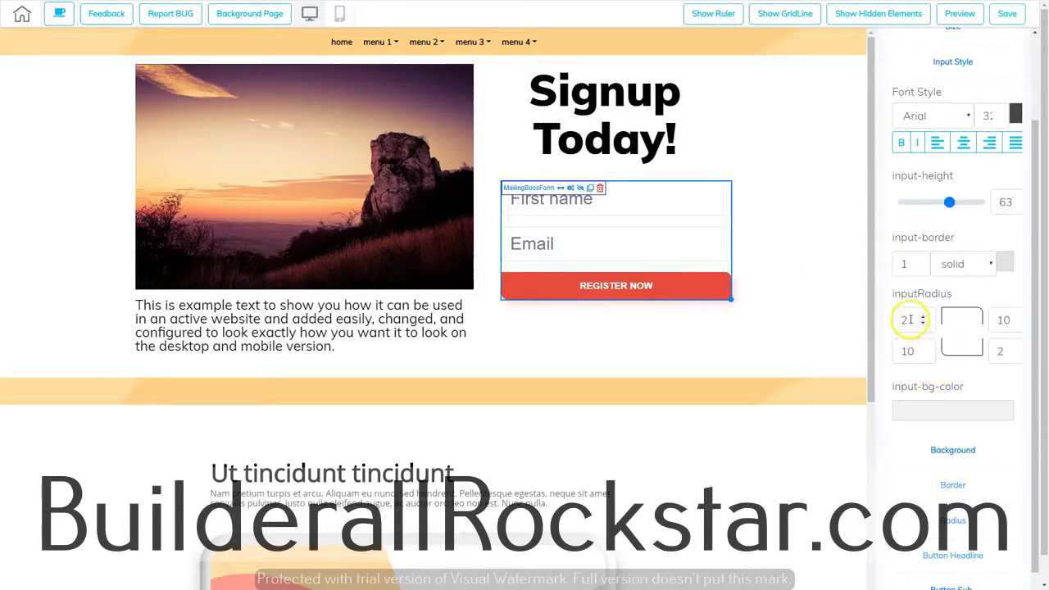
pyautogui.moveTo(908, 320); pyautogui.dragTo(891, 320)
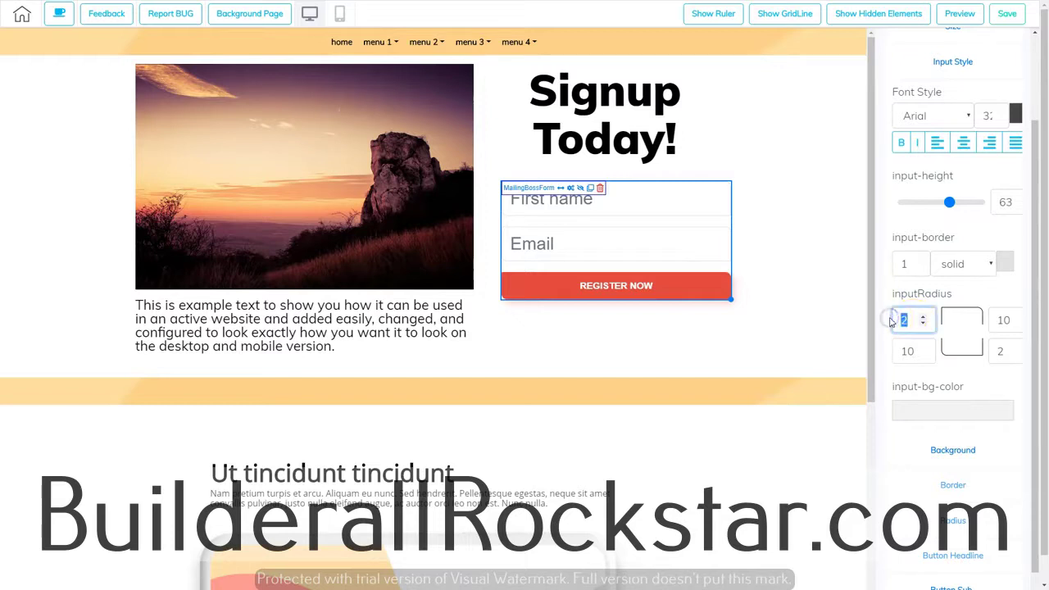
pyautogui.write('25')
pyautogui.press('Tab')
pyautogui.write('25')
pyautogui.press('Tab')
pyautogui.write('25')
pyautogui.press('Tab')
pyautogui.write('2')
pyautogui.click(503, 205)
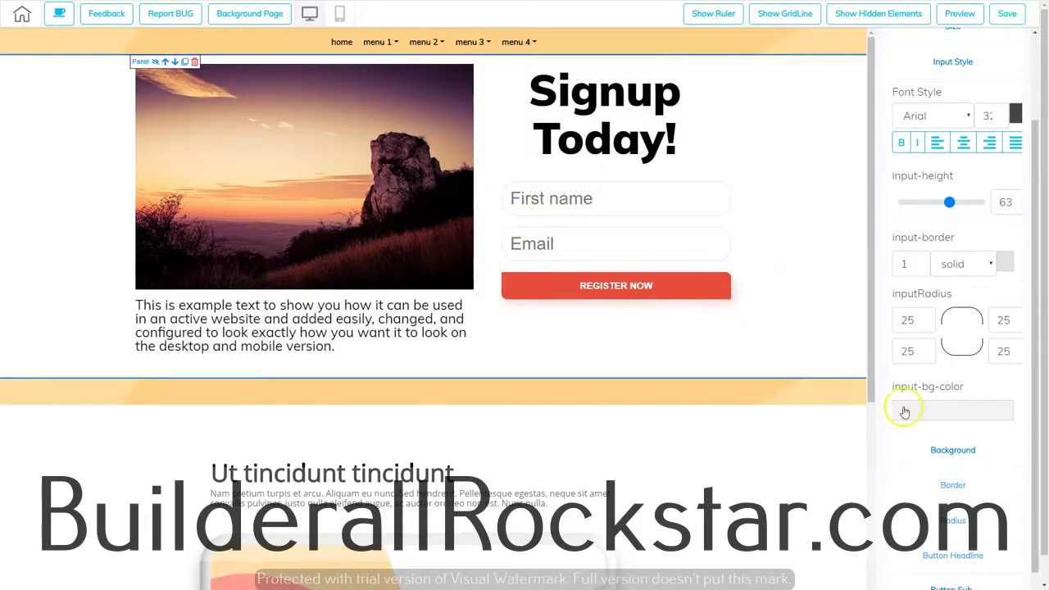
# Step: Set the background color of the form's input fields to white
pyautogui.scroll(-1, 913, 396)
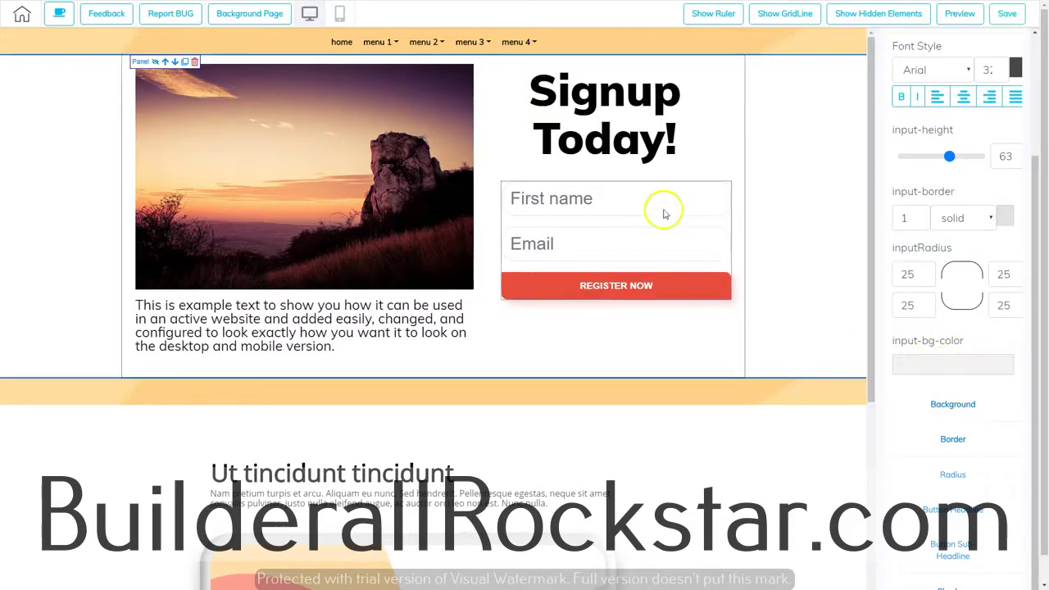
pyautogui.click(945, 369)
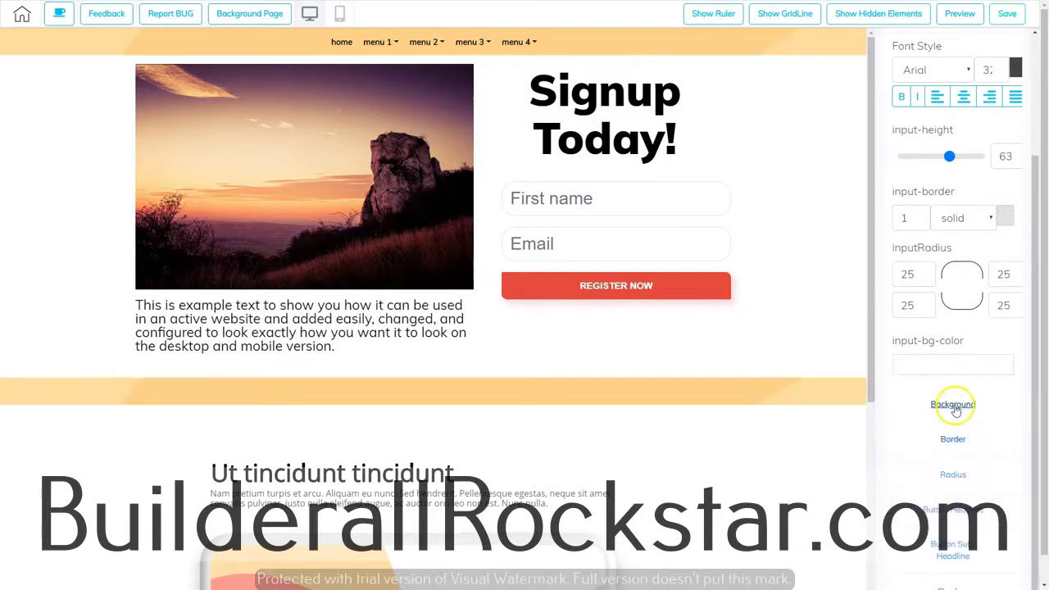
# Step: Change the register button's background color to a muted golden yellow
pyautogui.click(955, 405)
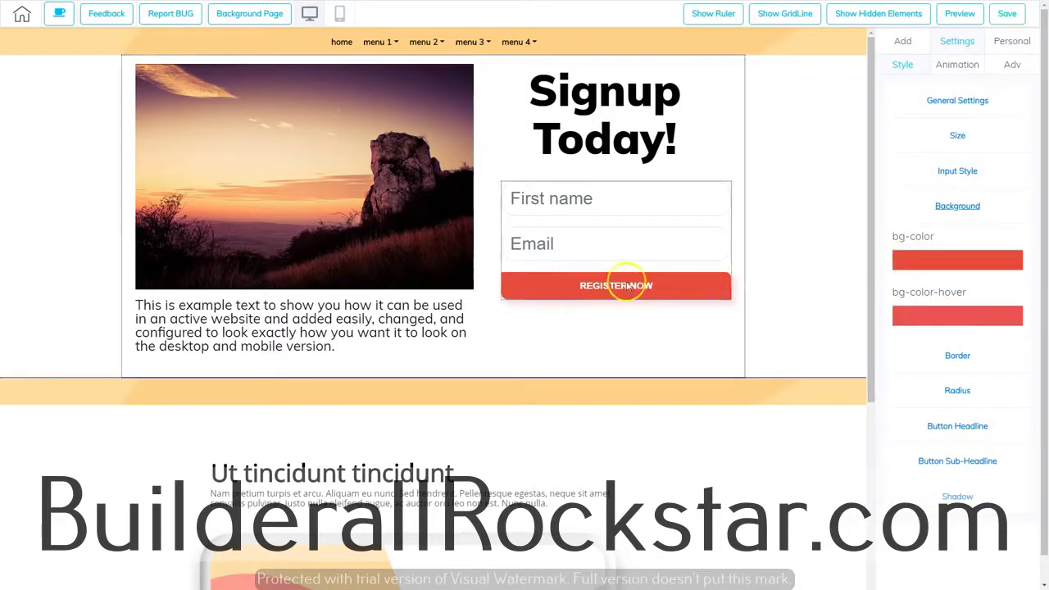
pyautogui.click(942, 262)
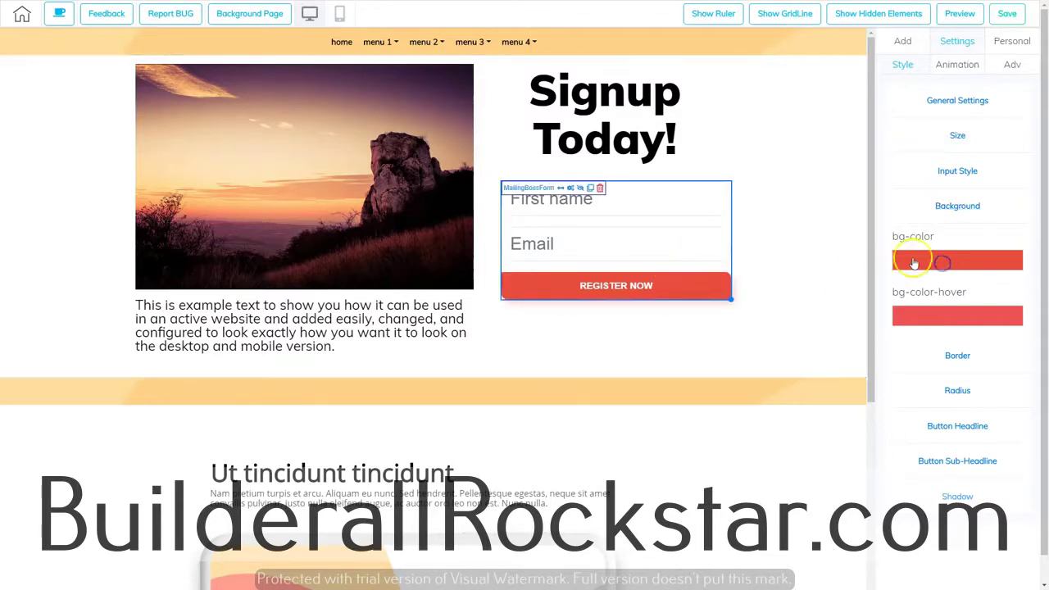
pyautogui.click(911, 368)
pyautogui.click(948, 287)
# Step: Set the register button's hover background color to a golden orange
pyautogui.click(958, 319)
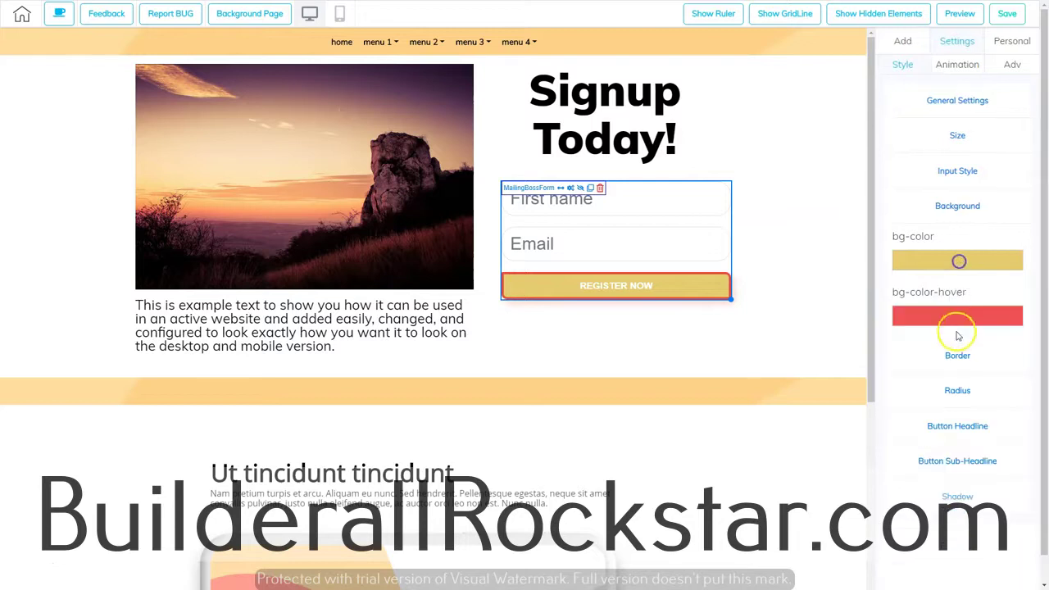
pyautogui.click(917, 422)
pyautogui.click(963, 346)
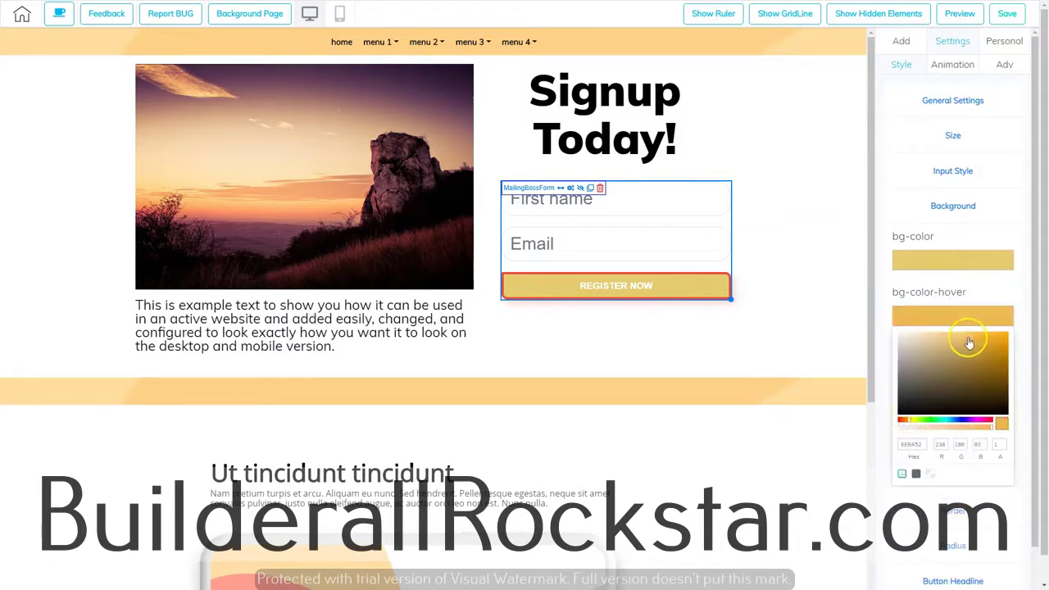
pyautogui.click(977, 315)
# Step: Recolor the register button's border to a muted golden yellow matching its background
pyautogui.click(966, 361)
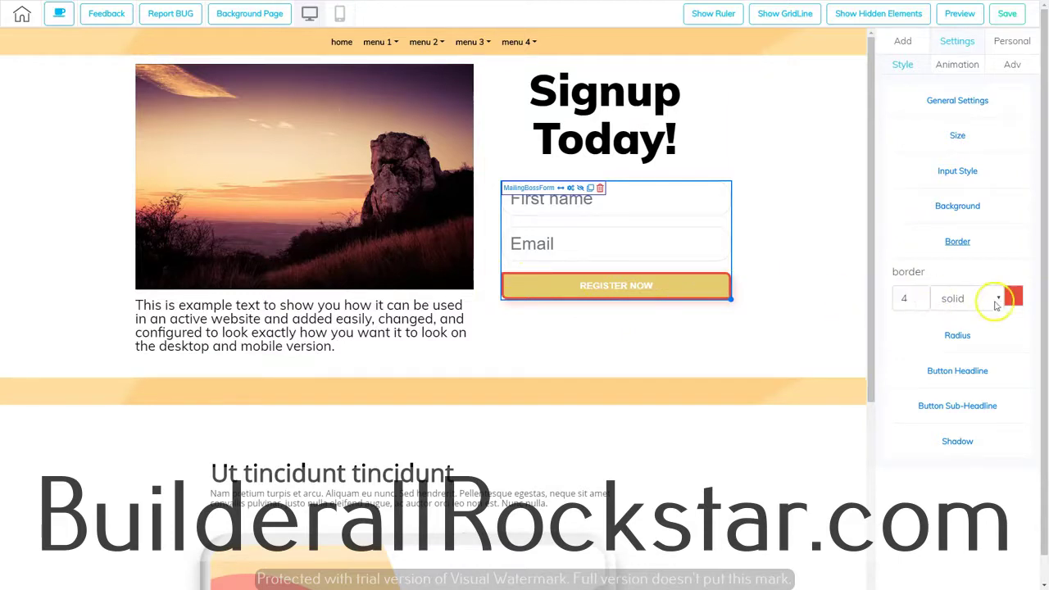
pyautogui.click(1013, 300)
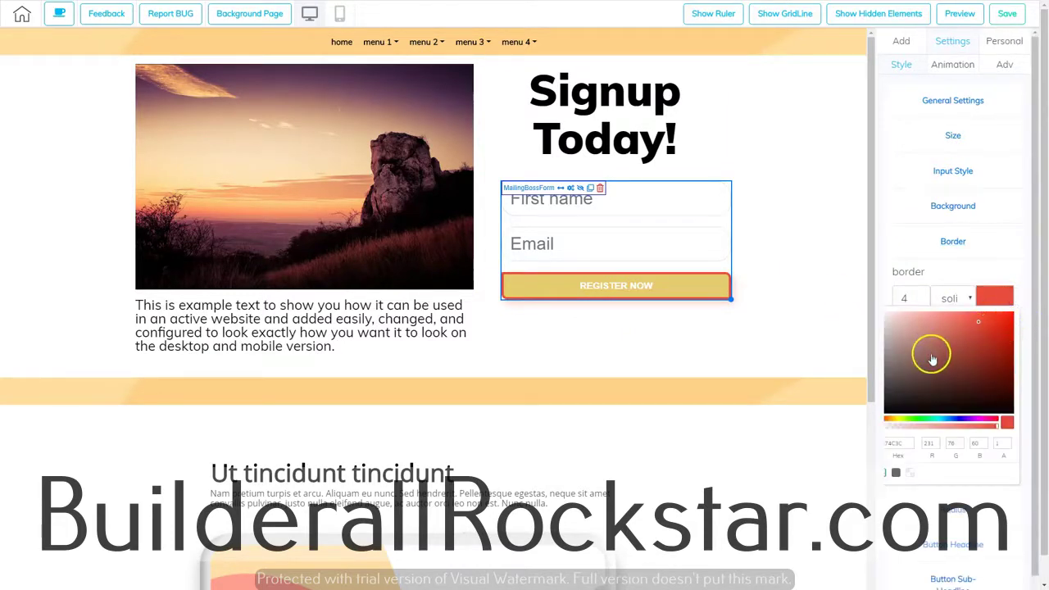
pyautogui.click(895, 419)
pyautogui.moveTo(976, 324)
pyautogui.mouseDown()
pyautogui.moveTo(960, 351)
pyautogui.moveTo(938, 322)
pyautogui.mouseUp()
pyautogui.click(900, 417)
pyautogui.click(942, 329)
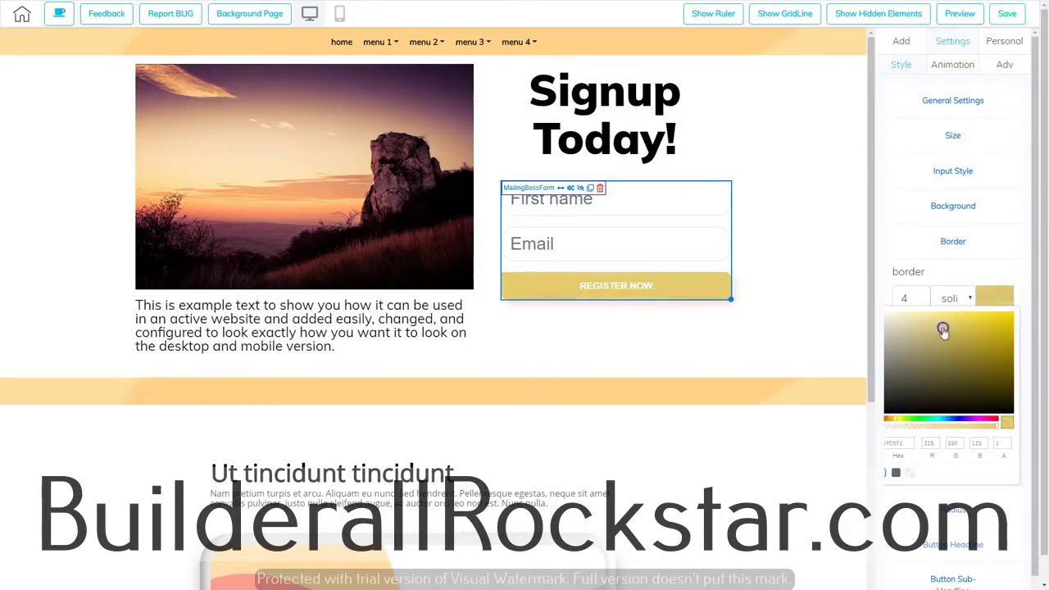
pyautogui.click(1007, 293)
# Step: Reduce the register button's border width to 0
pyautogui.click(917, 302)
pyautogui.click(918, 301)
pyautogui.click(917, 302)
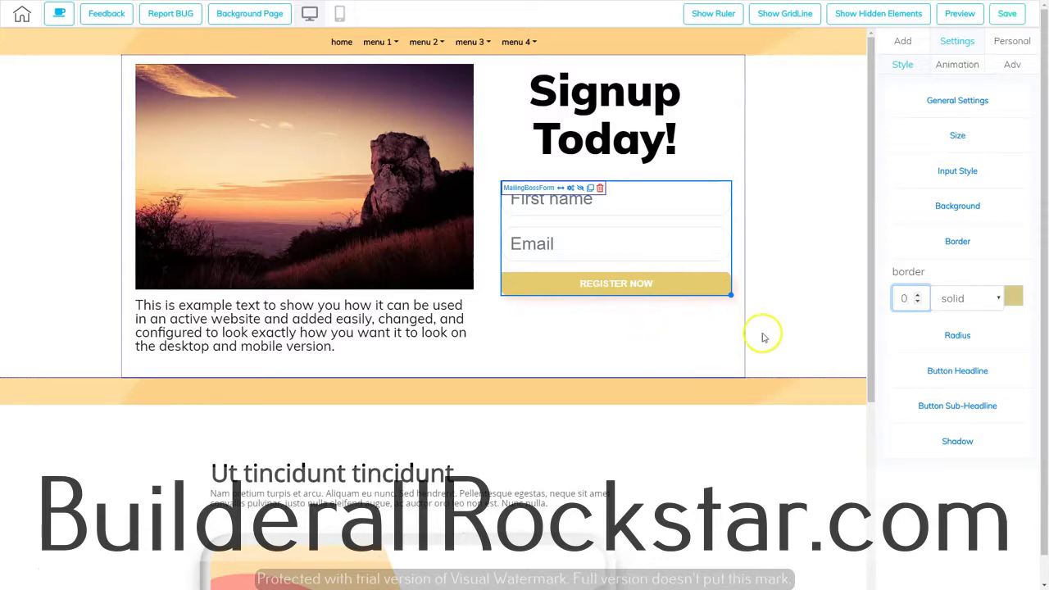
# Step: Round the register button by setting all four border radius corners to 25
pyautogui.click(963, 336)
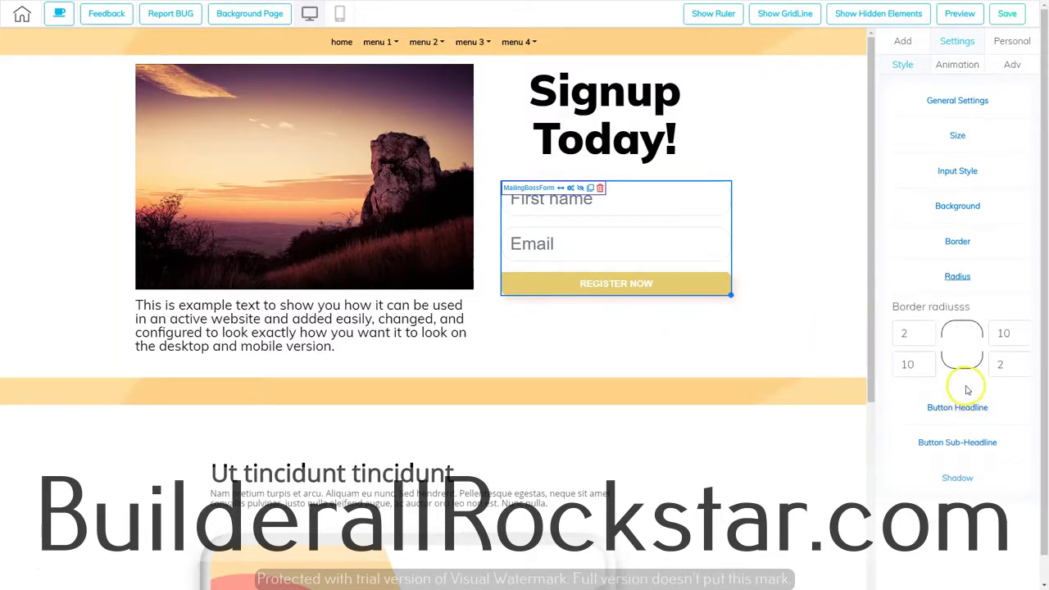
pyautogui.moveTo(912, 332); pyautogui.dragTo(882, 330)
pyautogui.press('Tab')
pyautogui.write('25')
pyautogui.press('Tab')
pyautogui.write('25')
pyautogui.press('Tab')
pyautogui.write('25')
pyautogui.press('Tab')
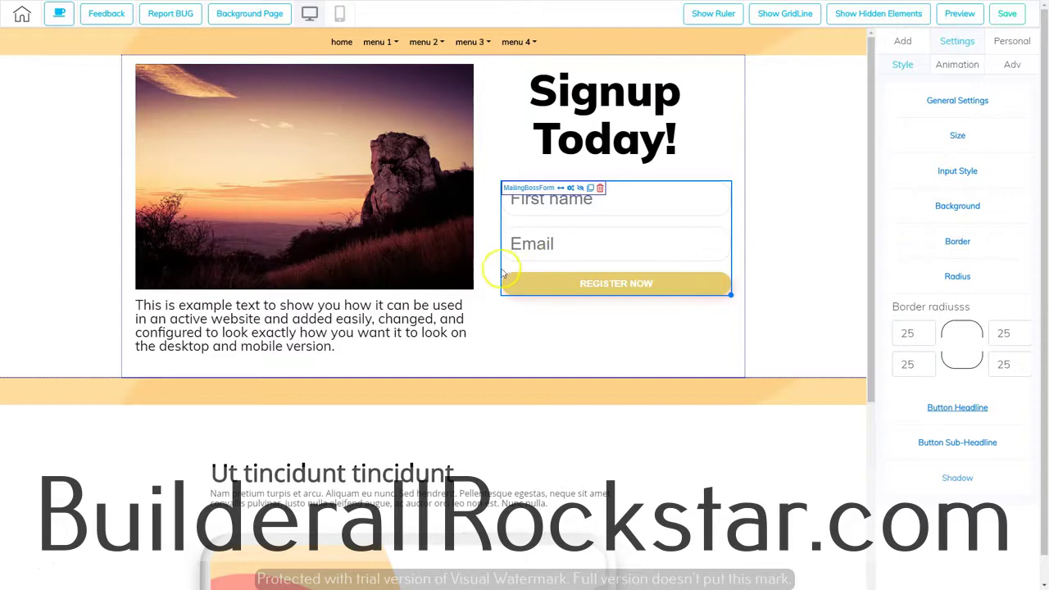
# Step: Enlarge the button headline's font size and change its text to "REGISTER NOW!"
pyautogui.click(967, 408)
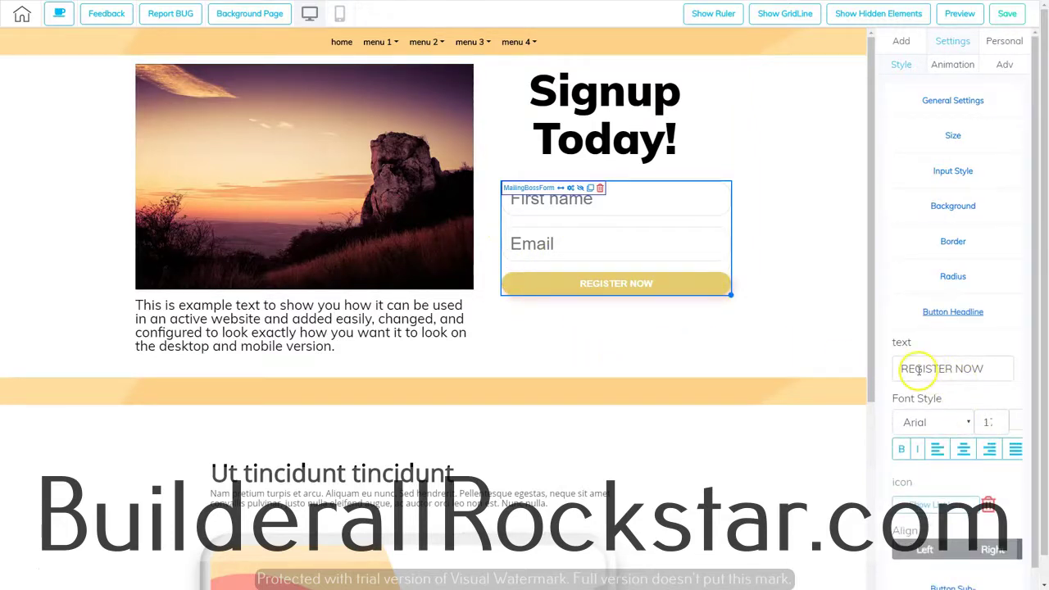
pyautogui.scroll(-1, 940, 422)
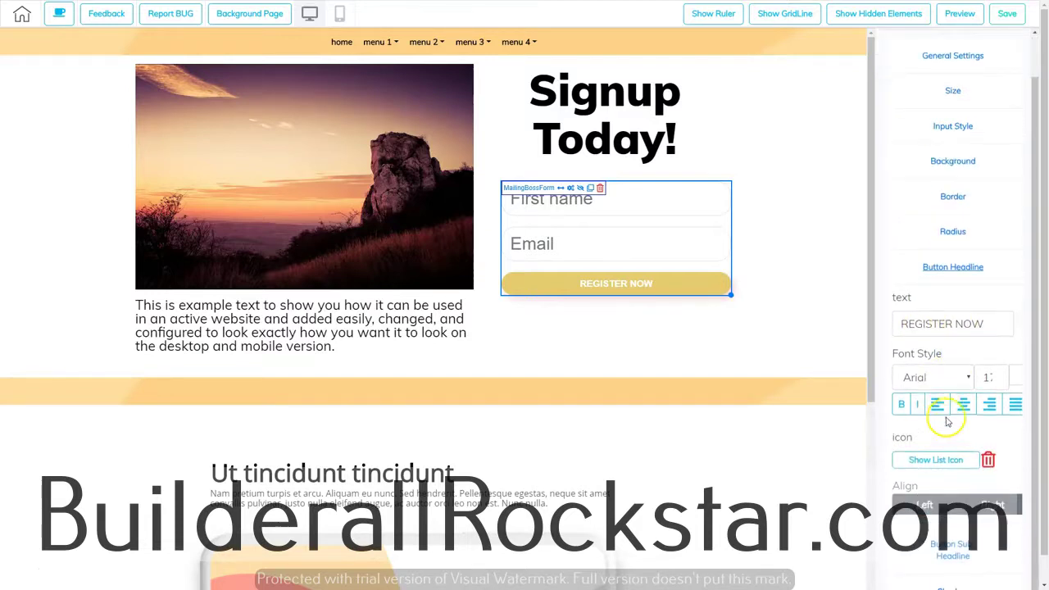
pyautogui.click(996, 375)
pyautogui.click(996, 375)
pyautogui.click(997, 375)
pyautogui.click(996, 374)
pyautogui.click(997, 375)
pyautogui.click(998, 375)
pyautogui.click(986, 325)
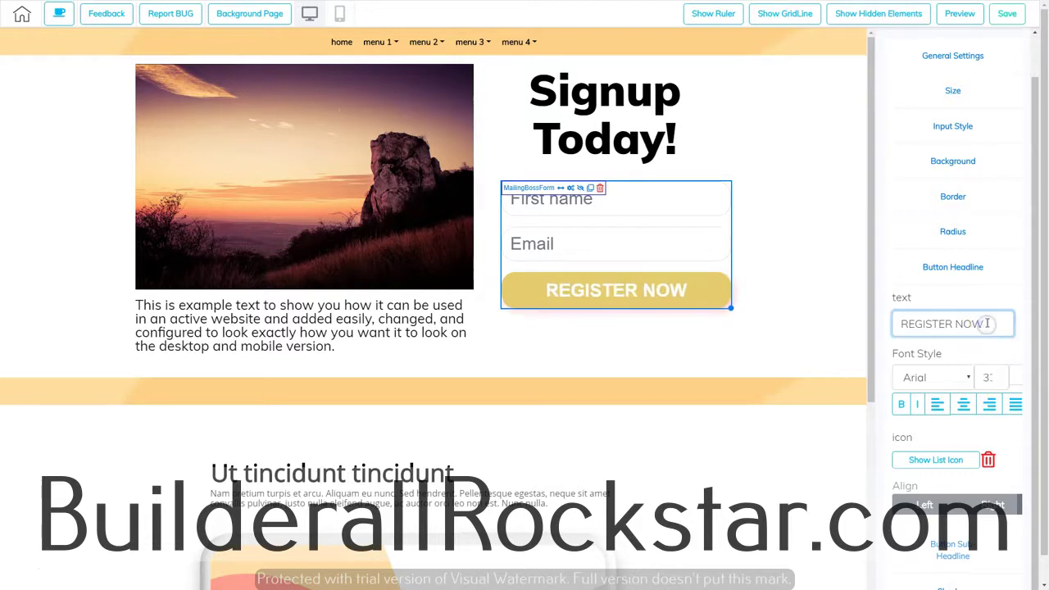
pyautogui.write('!')
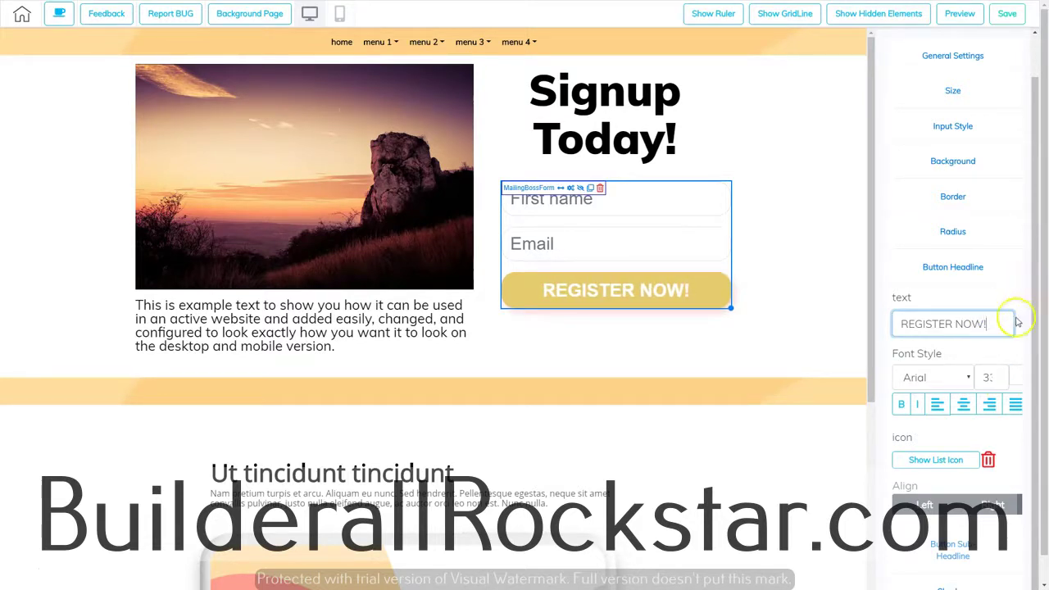
# Step: Find a solid right-pointing icon with the search "arrow", add it to the button headline, and insert a space before the text
pyautogui.scroll(-2, 982, 443)
pyautogui.click(934, 461)
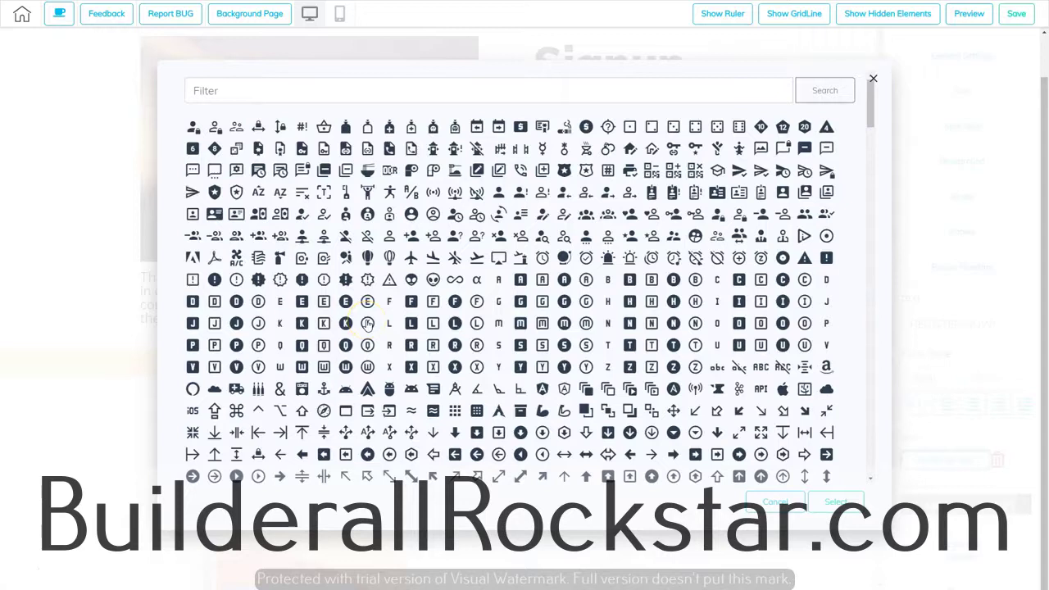
pyautogui.click(260, 88)
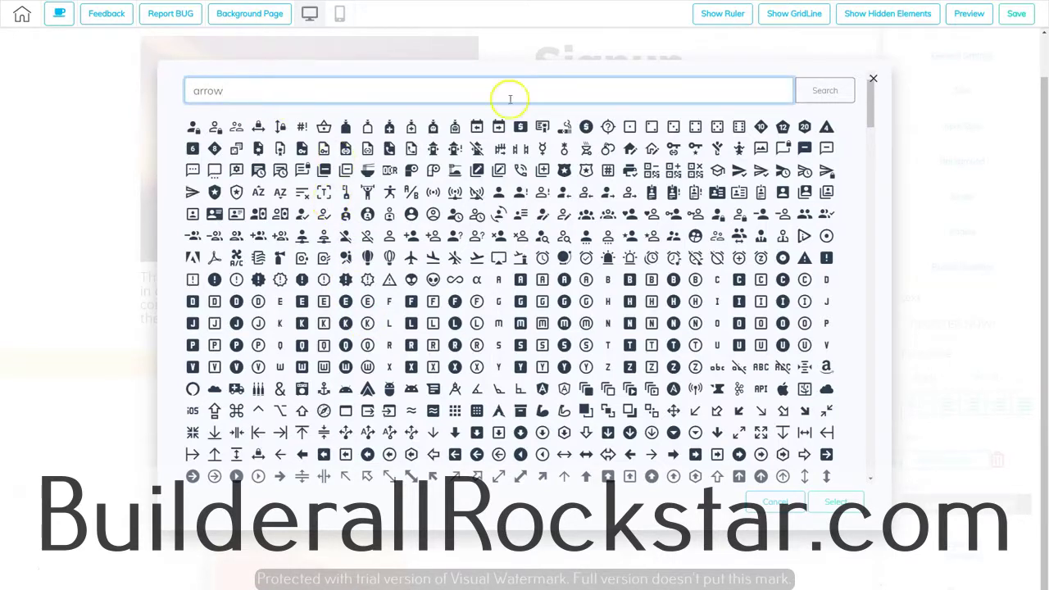
pyautogui.write('arrow')
pyautogui.press('Return')
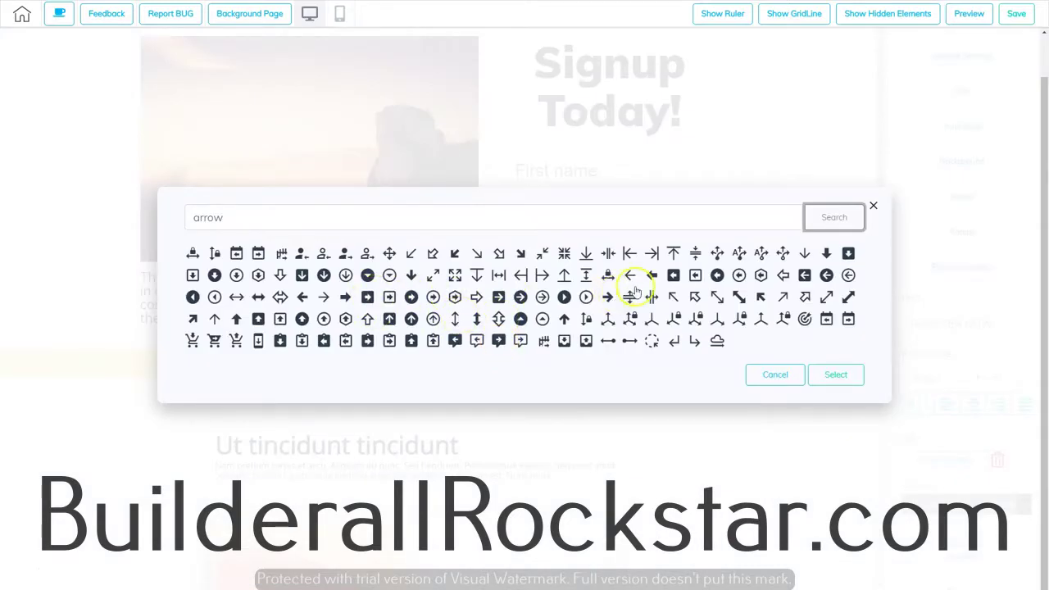
pyautogui.click(345, 296)
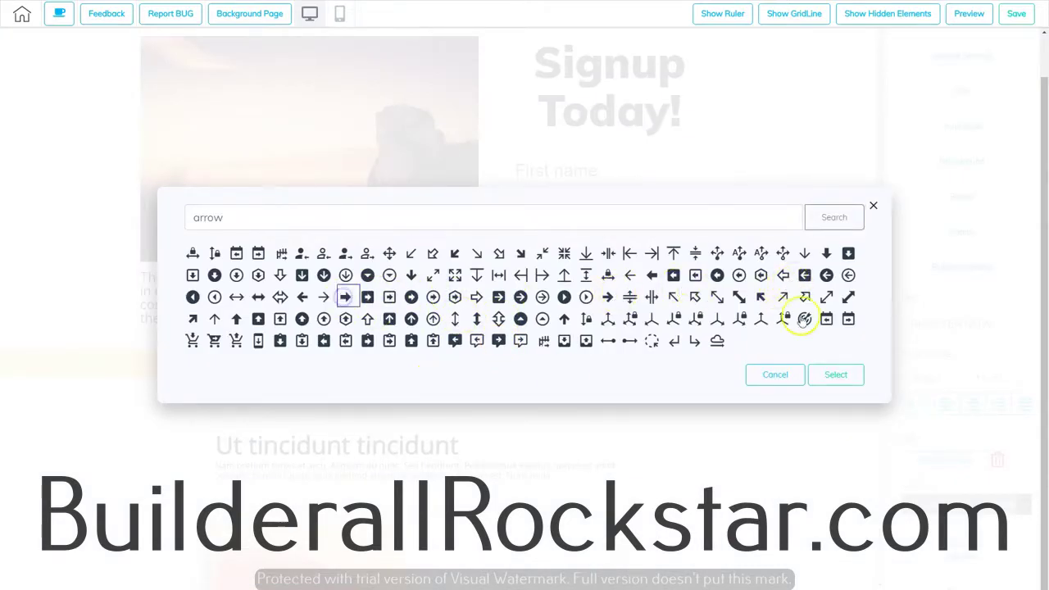
pyautogui.click(825, 379)
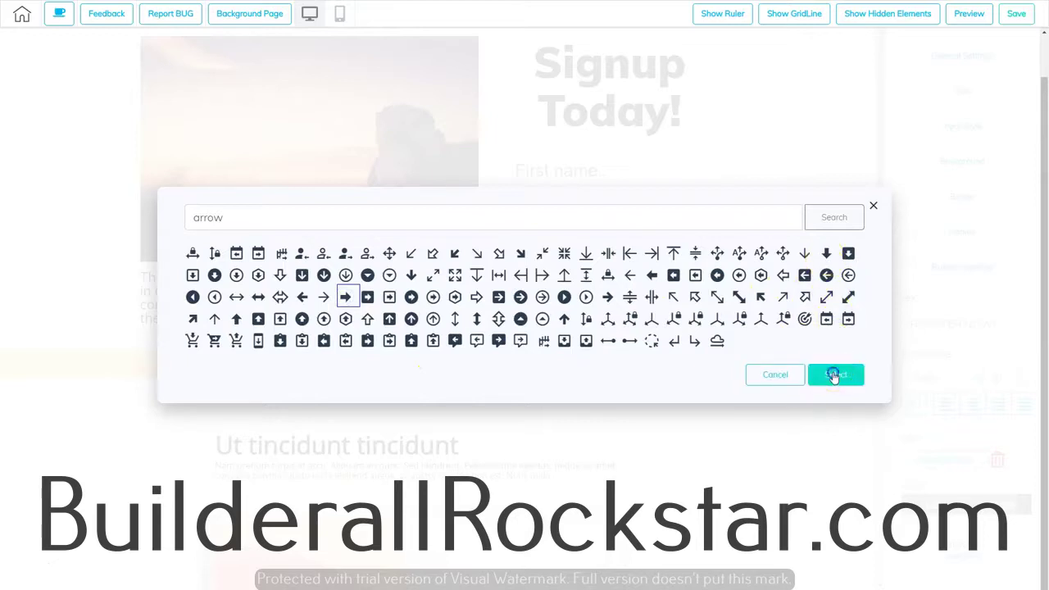
pyautogui.click(833, 374)
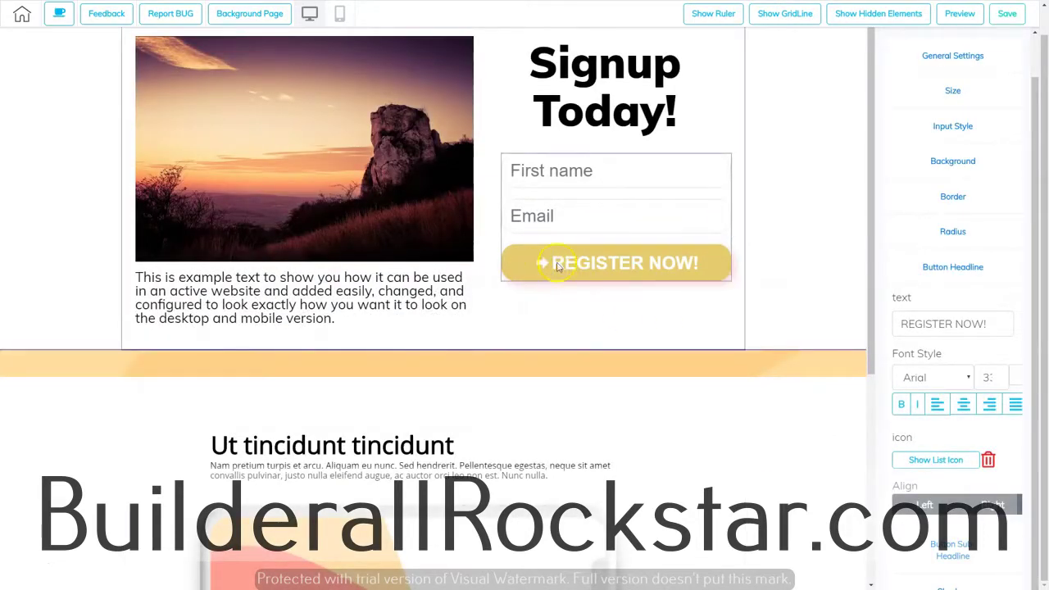
pyautogui.click(902, 323)
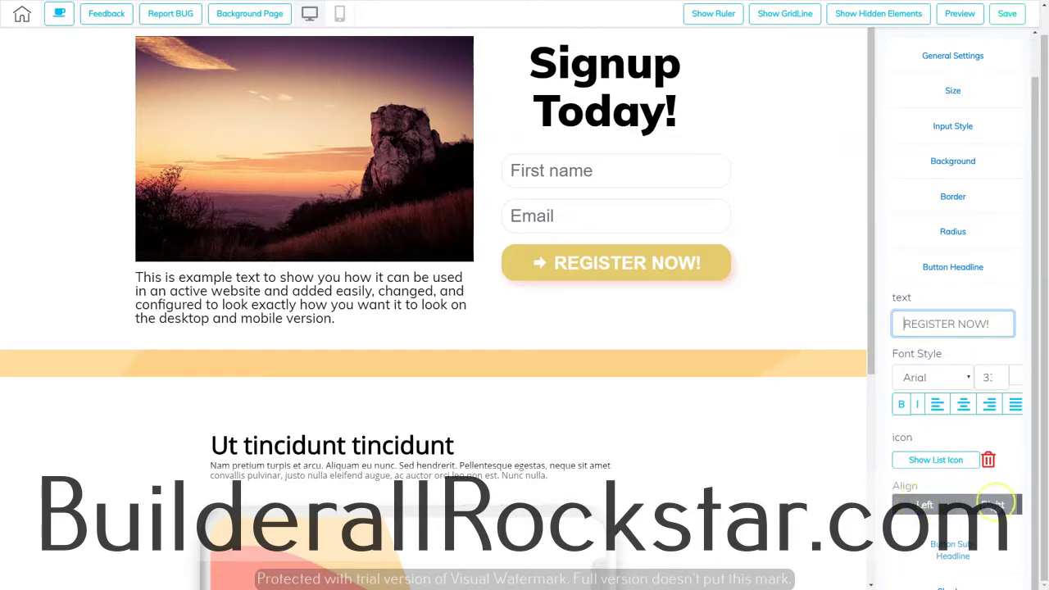
# Step: Change the register button's box shadow color to gray and adjust its horizontal offset, vertical offset and blur
pyautogui.click(953, 557)
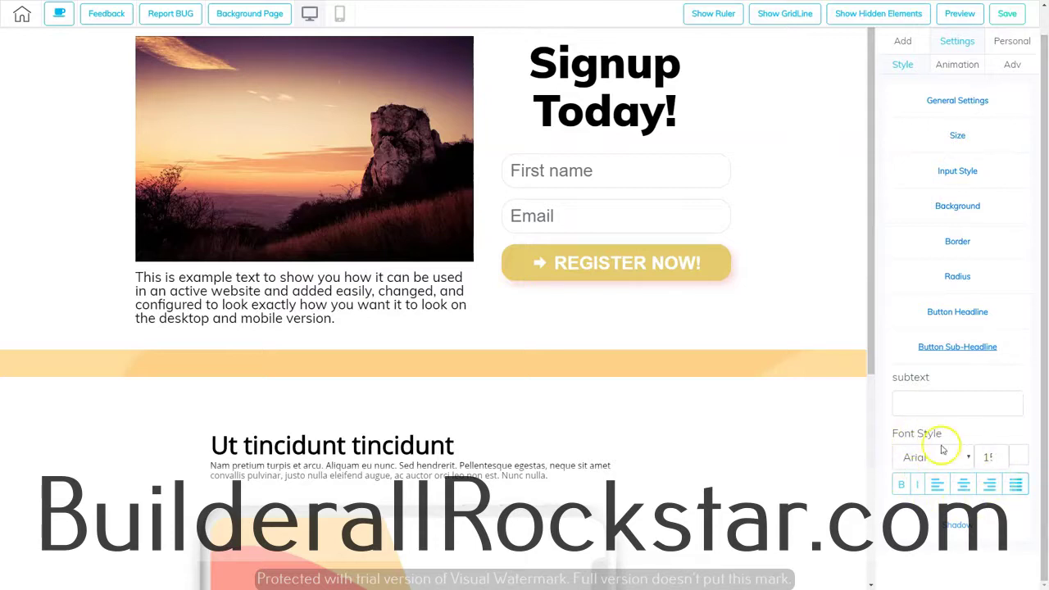
pyautogui.click(959, 527)
pyautogui.scroll(-5, 955, 445)
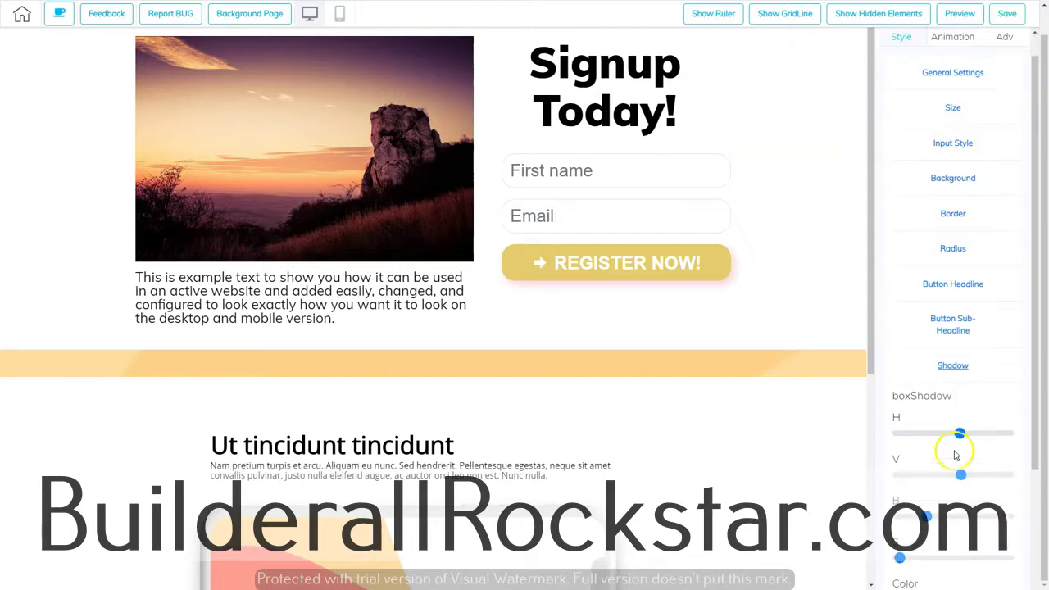
pyautogui.scroll(-1, 961, 445)
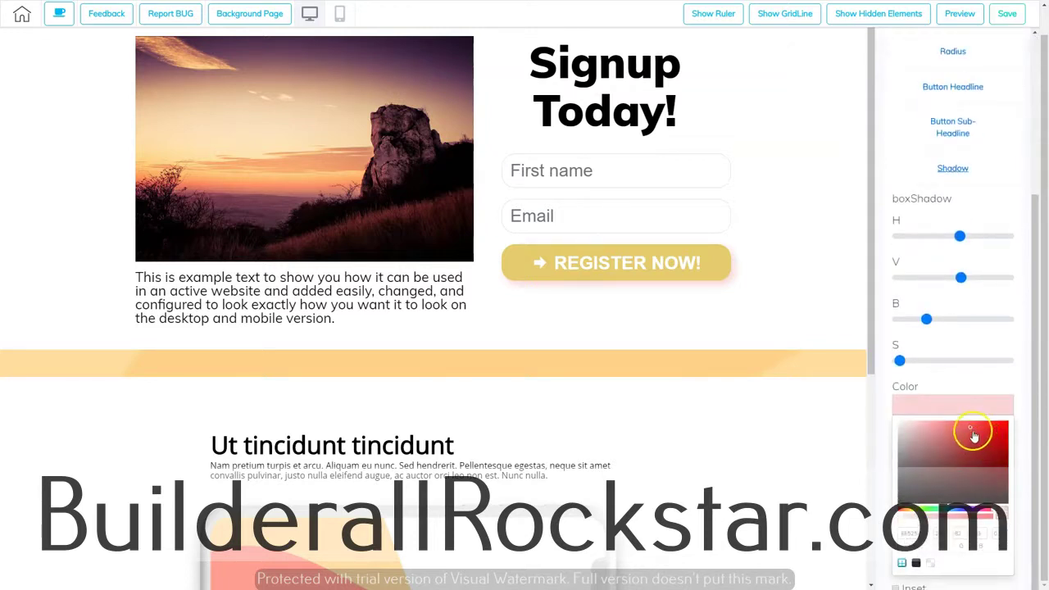
pyautogui.click(598, 266)
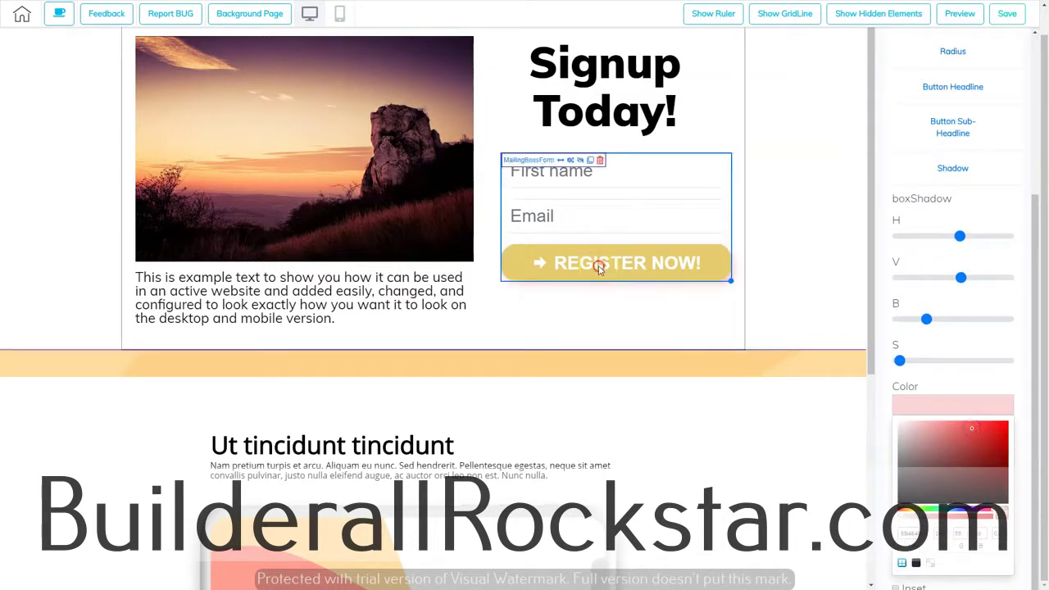
pyautogui.click(932, 433)
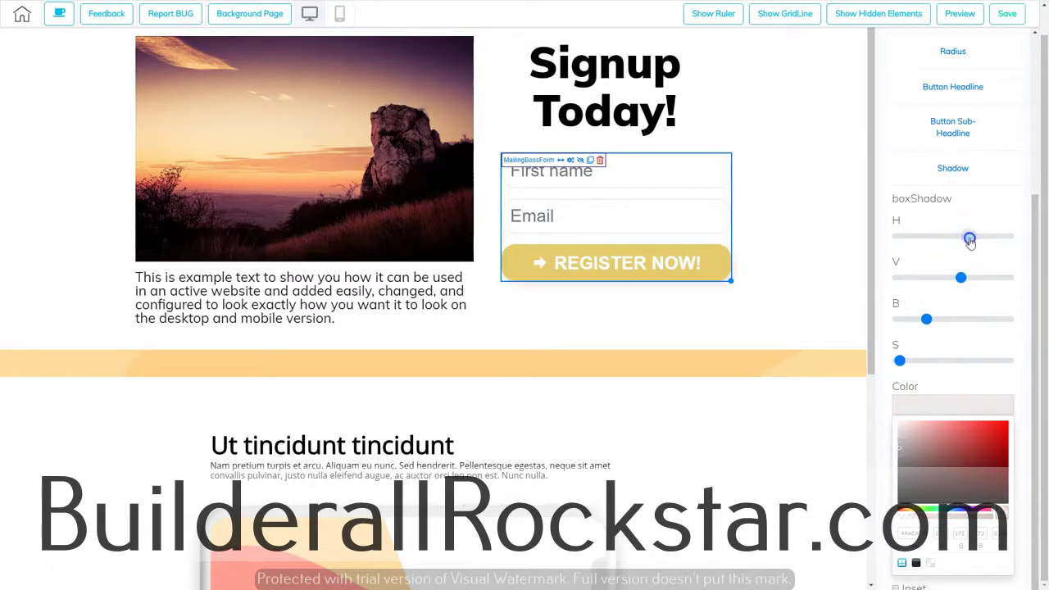
pyautogui.moveTo(961, 279); pyautogui.dragTo(963, 279)
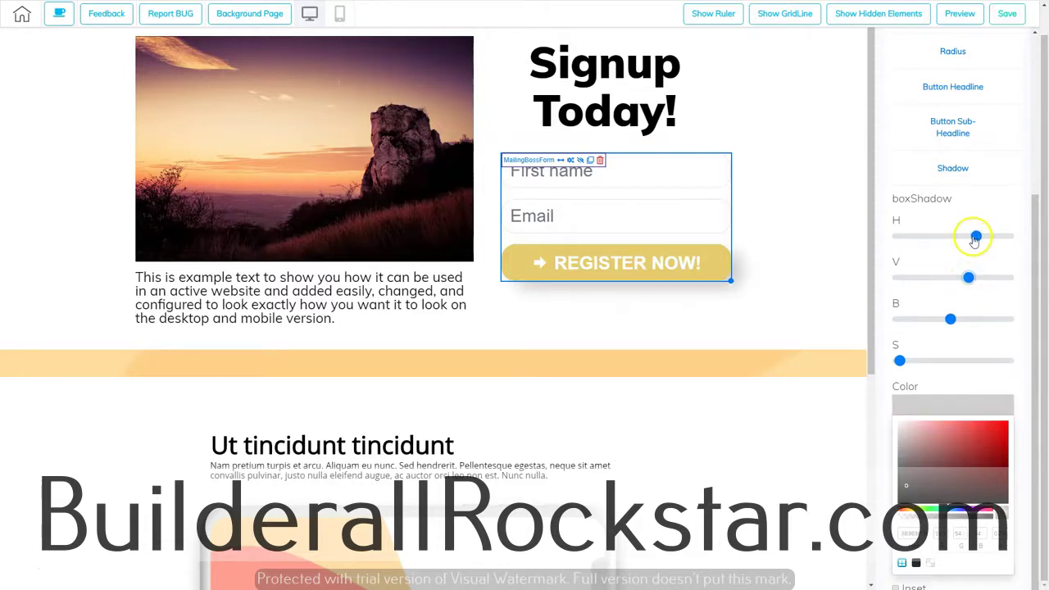
pyautogui.moveTo(975, 237); pyautogui.dragTo(965, 236)
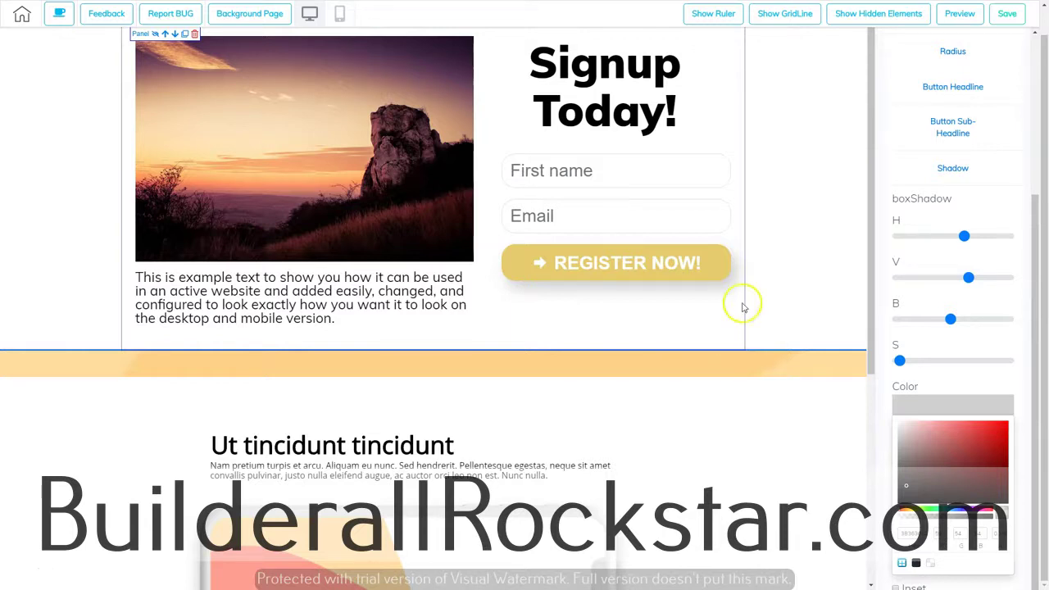
# Step: Preview the page, try filling in the form's first name field, then return to the editor and select the form
pyautogui.scroll(1, 766, 295)
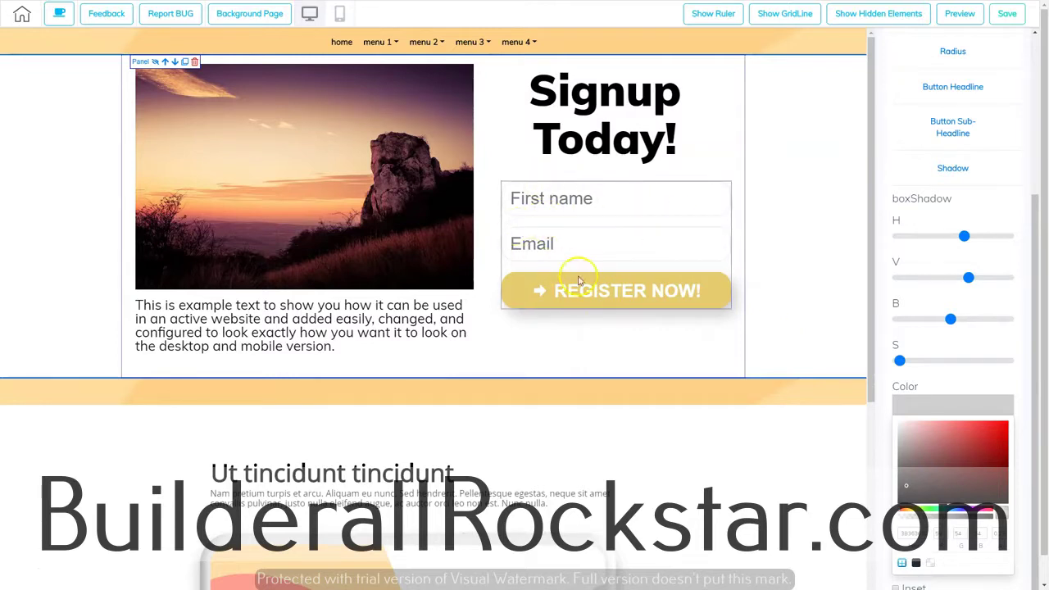
pyautogui.scroll(5, 942, 189)
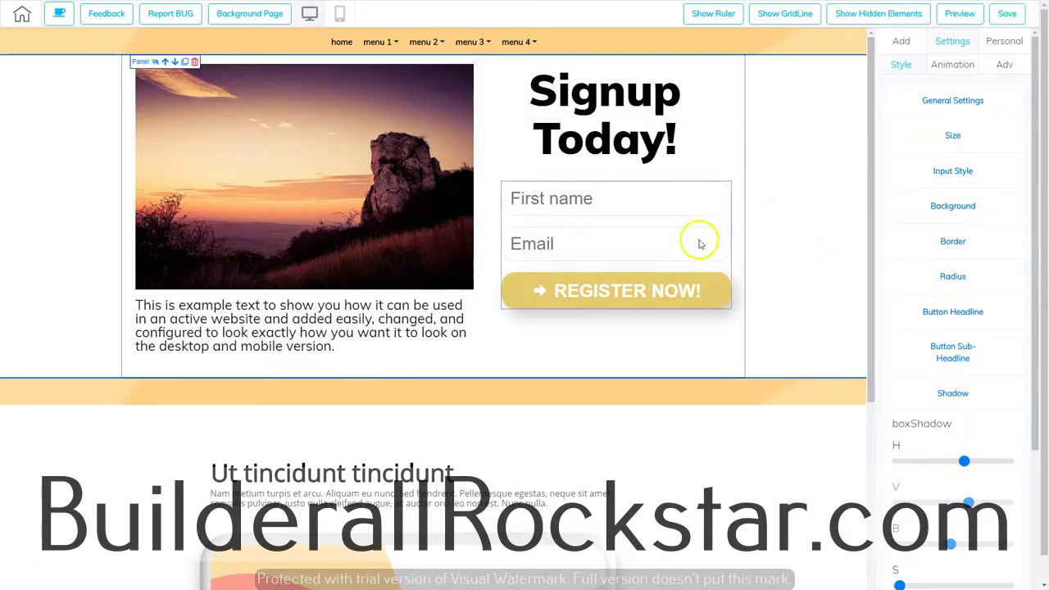
pyautogui.click(959, 13)
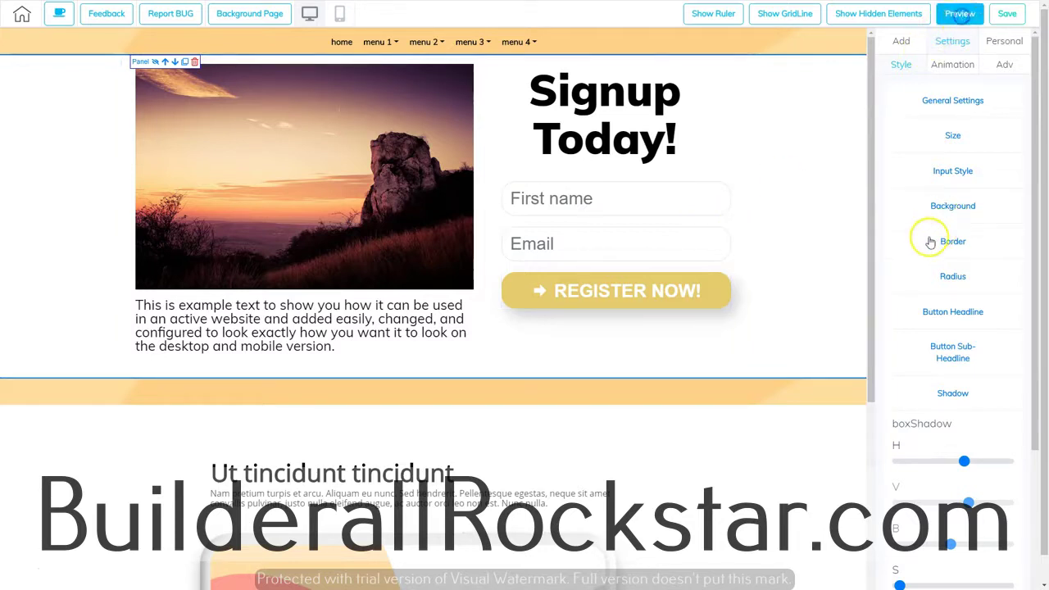
pyautogui.click(679, 198)
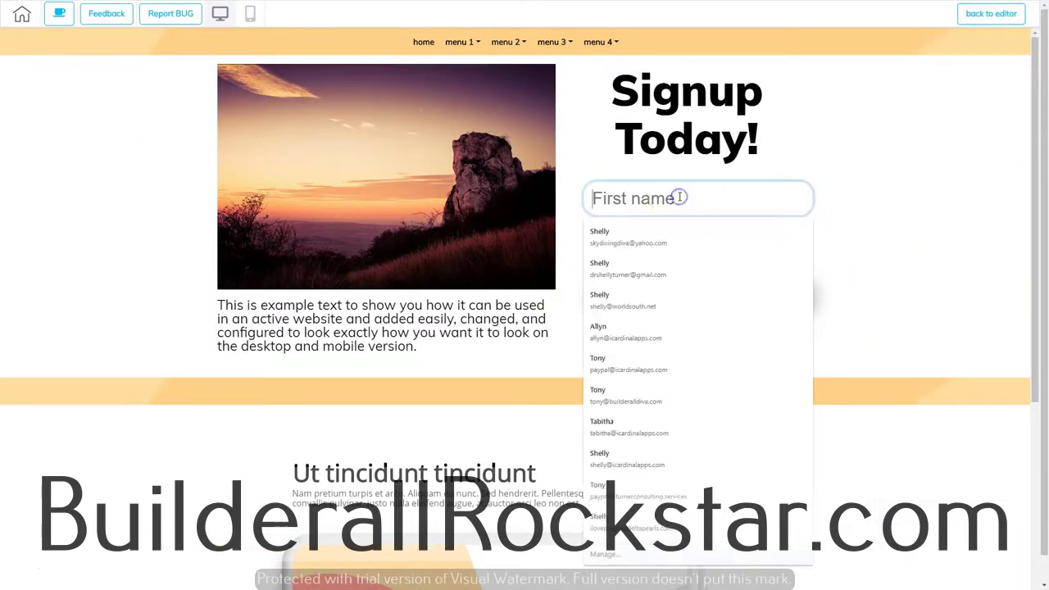
pyautogui.click(641, 218)
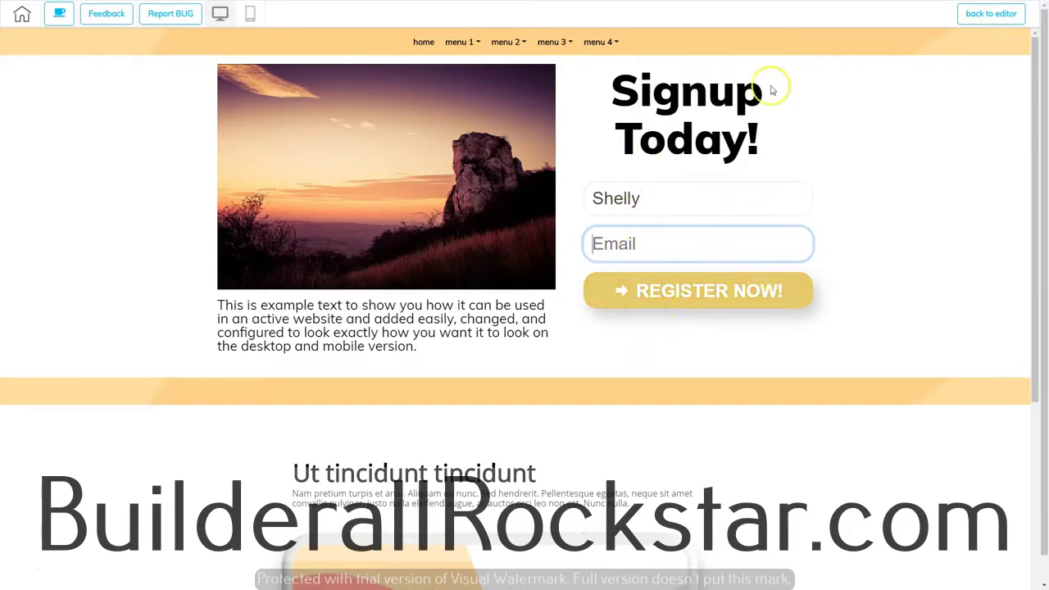
pyautogui.click(986, 16)
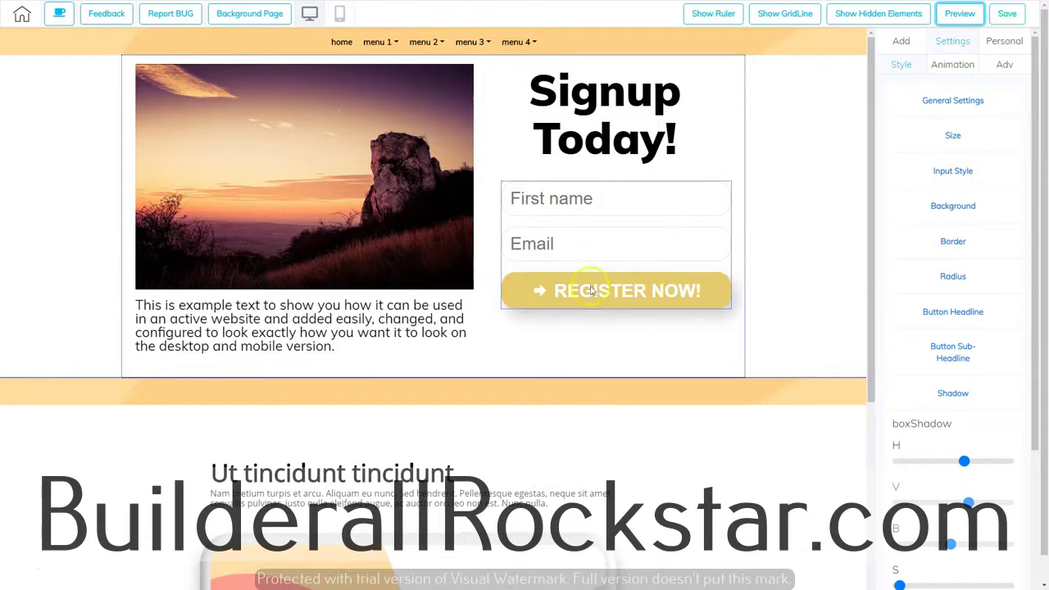
pyautogui.click(636, 244)
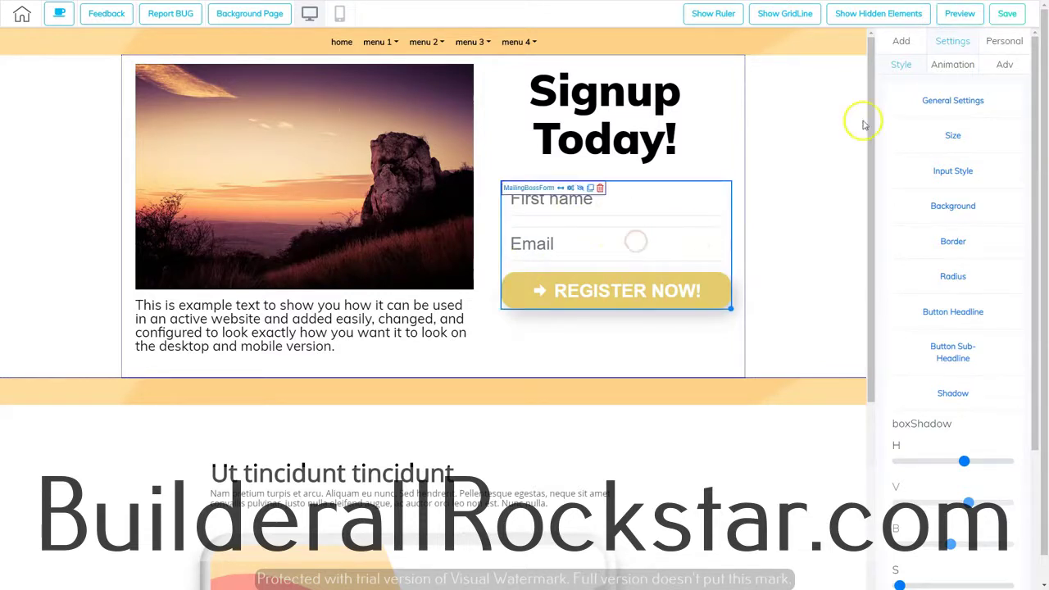
# Step: Apply the bounce animation effect to the signup form, preview the page, and return to the editor
pyautogui.click(942, 66)
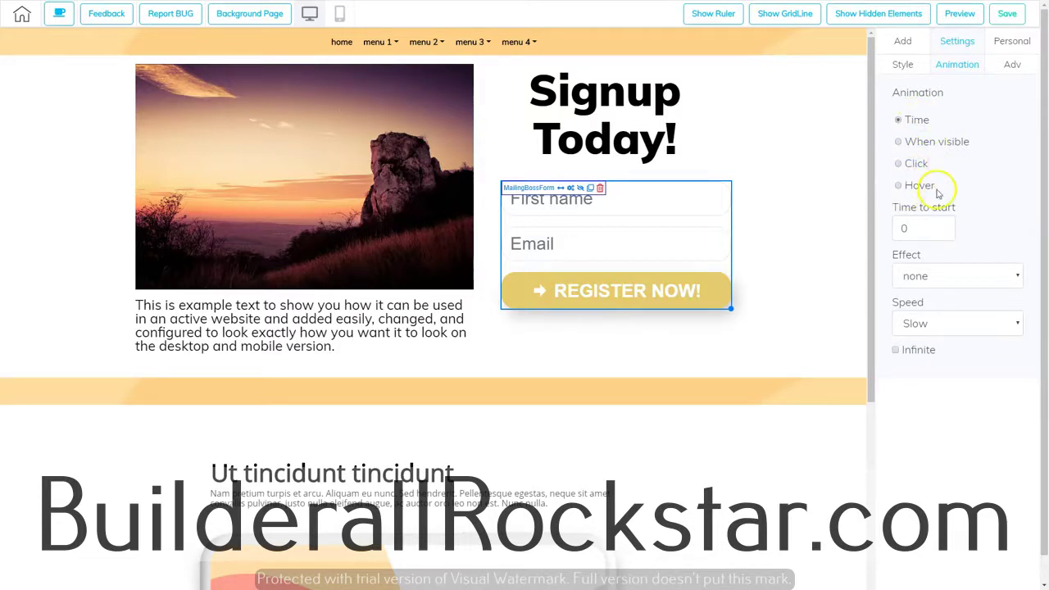
pyautogui.click(931, 274)
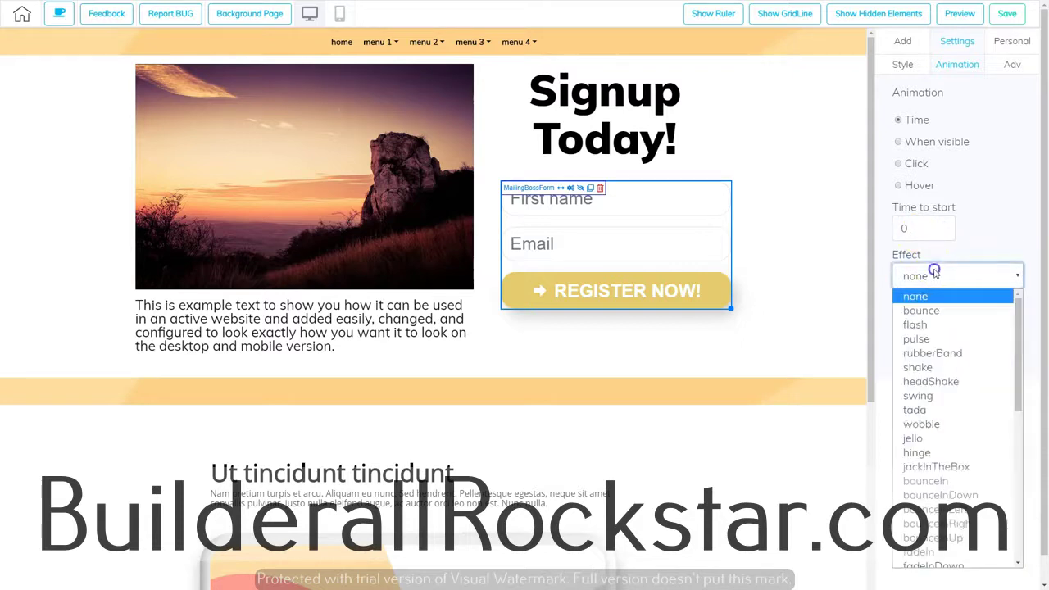
pyautogui.click(924, 328)
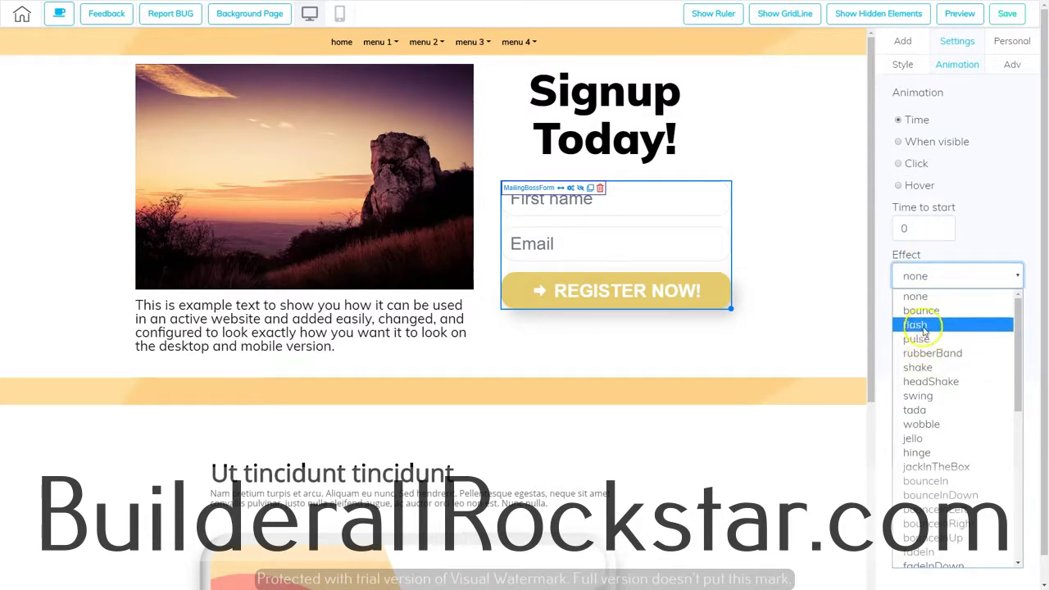
pyautogui.click(923, 312)
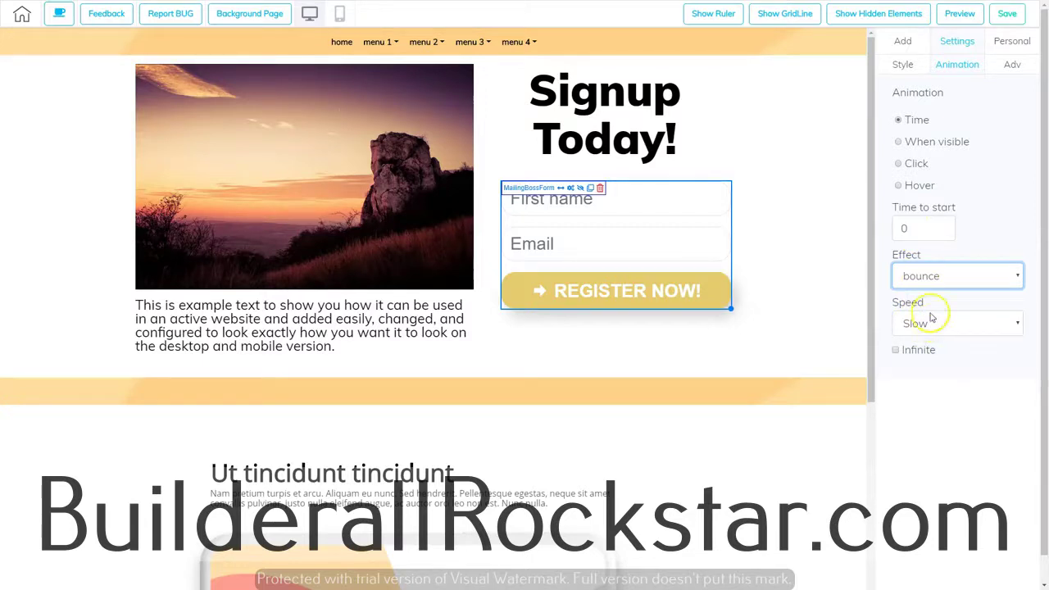
pyautogui.click(960, 13)
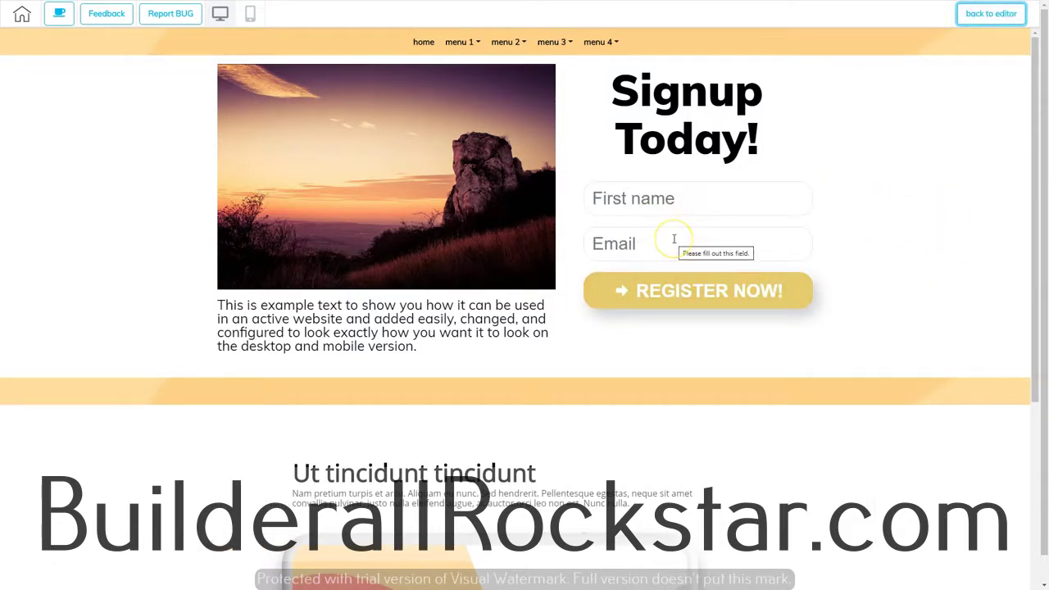
pyautogui.click(990, 13)
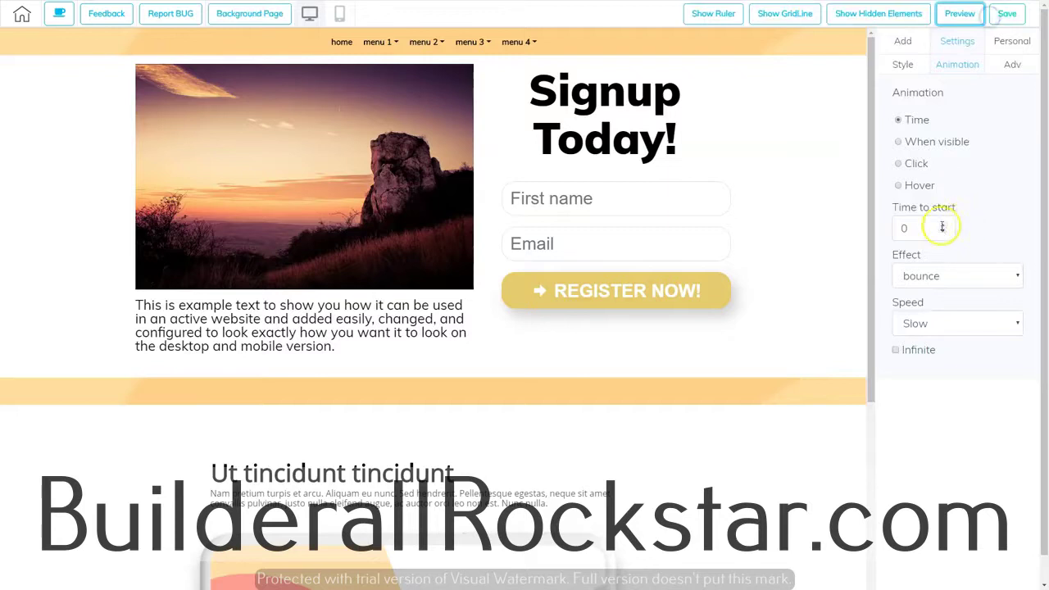
# Step: Select the signup form and examine its advanced layer order and save-element options
pyautogui.click(650, 277)
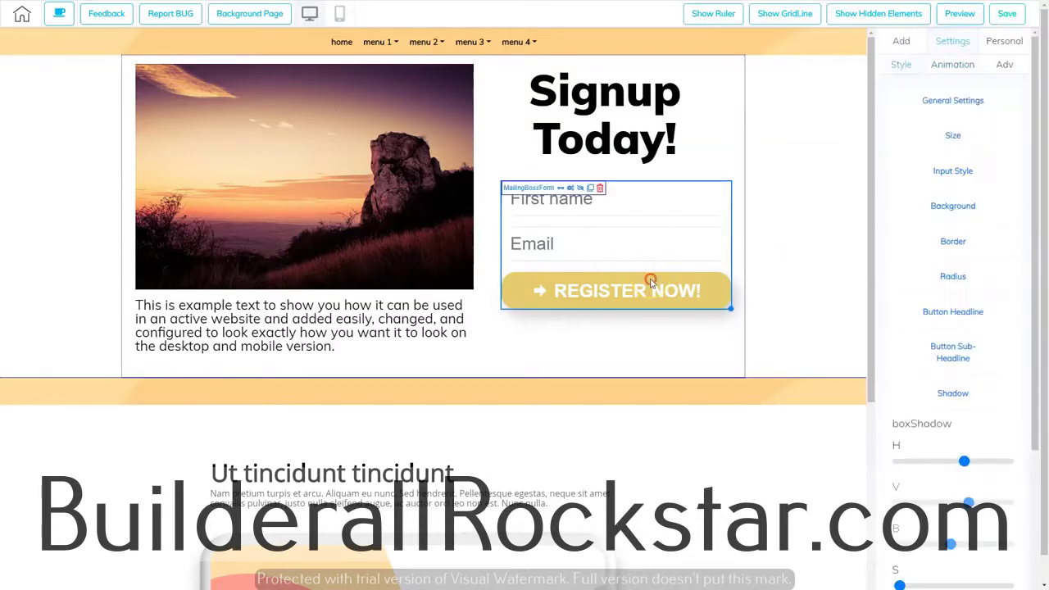
pyautogui.click(1002, 65)
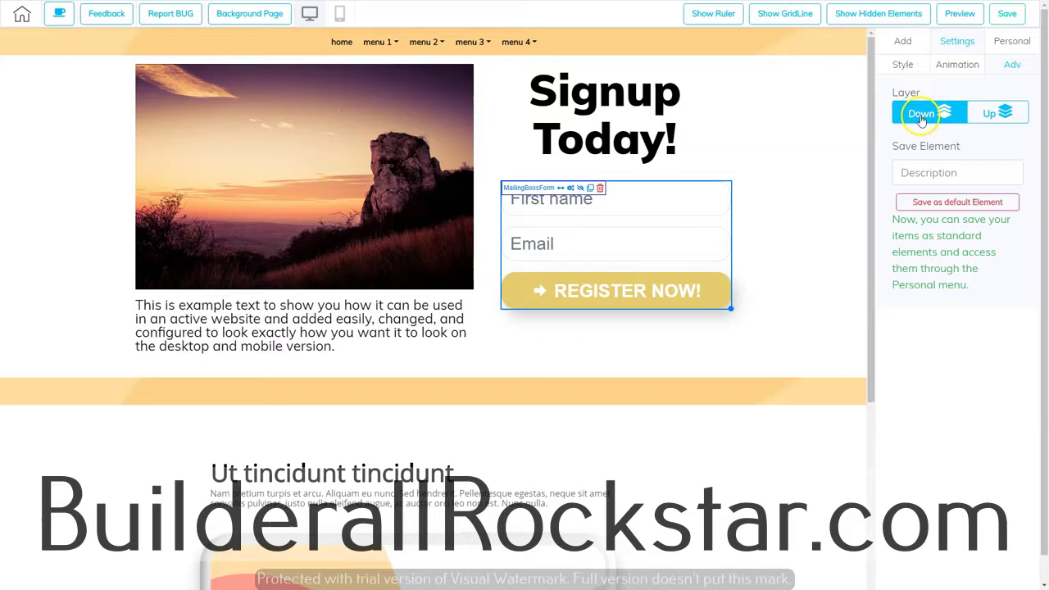
pyautogui.click(901, 173)
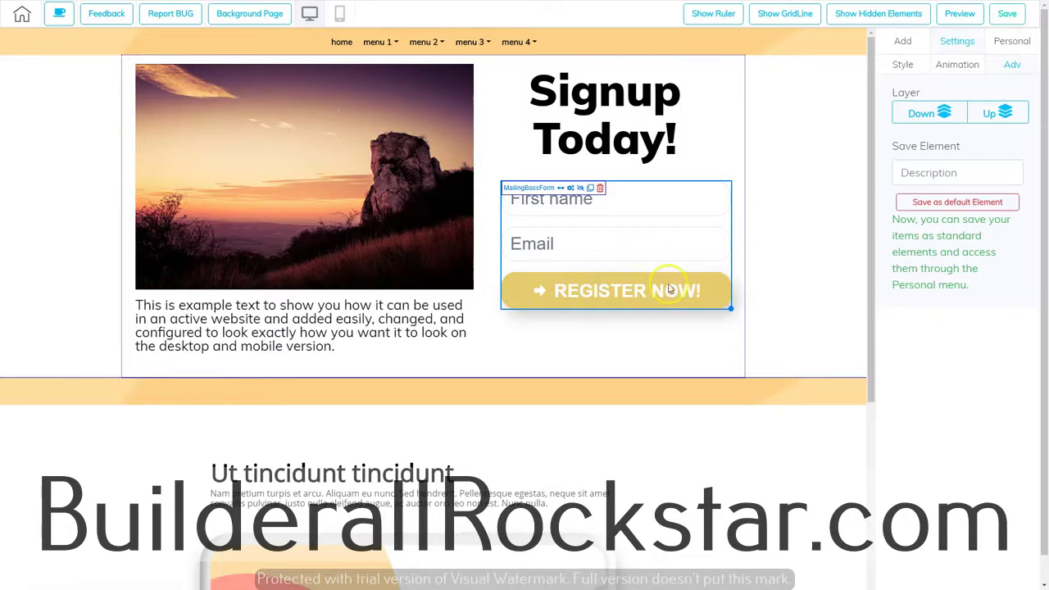
# Step: Check the signup form in the mobile layout, including its style and advanced padding settings, and return to the desktop layout
pyautogui.click(340, 14)
pyautogui.scroll(-1, 492, 361)
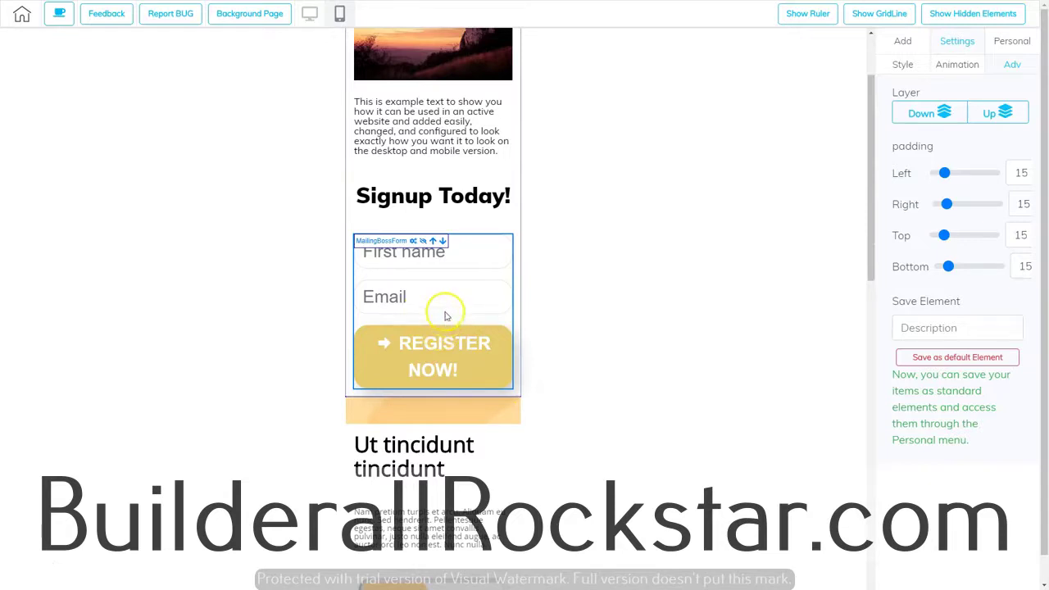
pyautogui.click(445, 310)
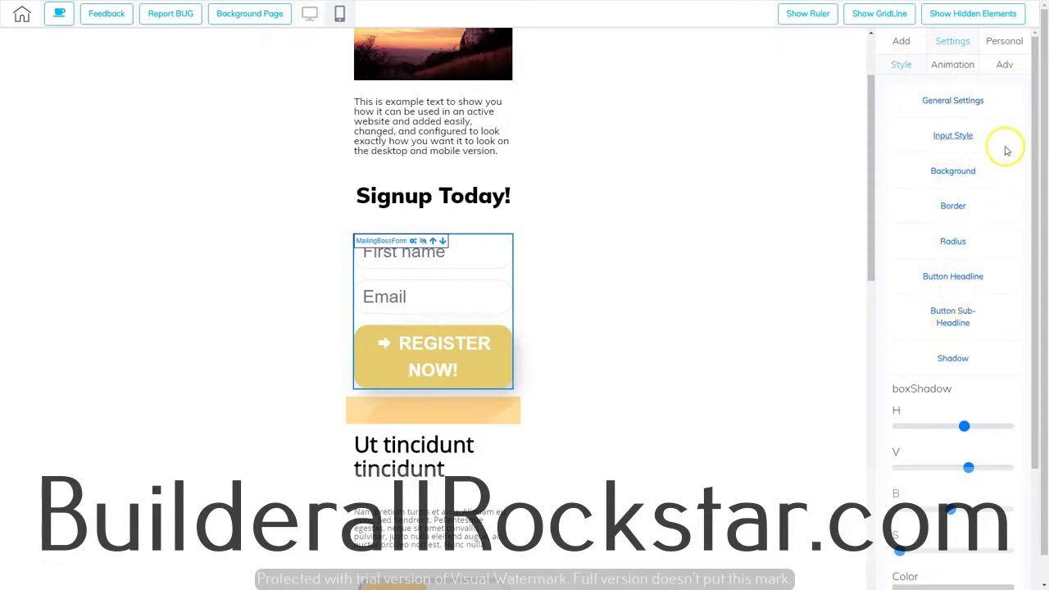
pyautogui.click(1006, 65)
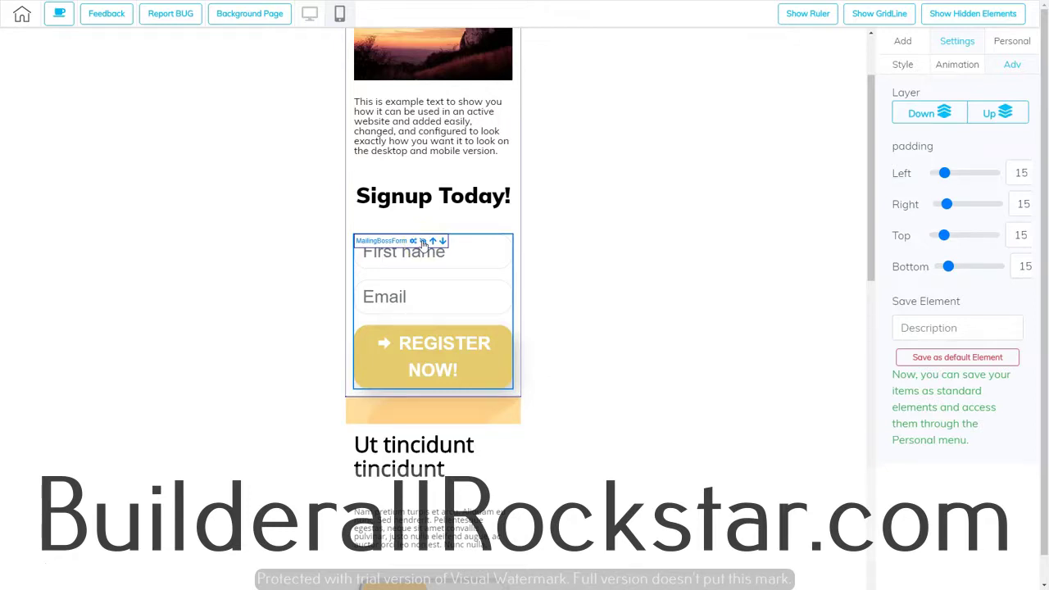
pyautogui.click(309, 14)
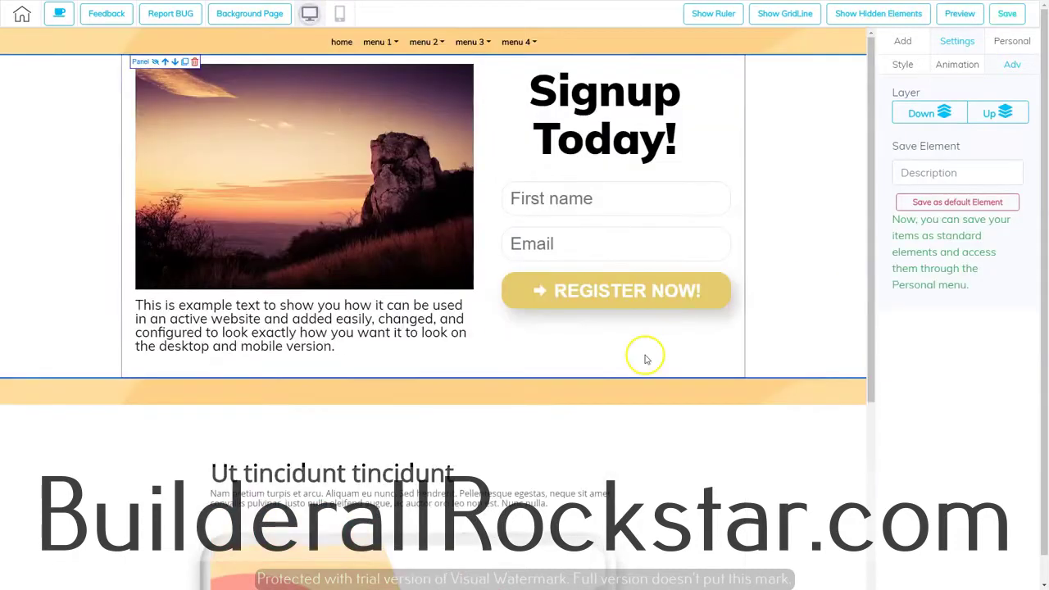